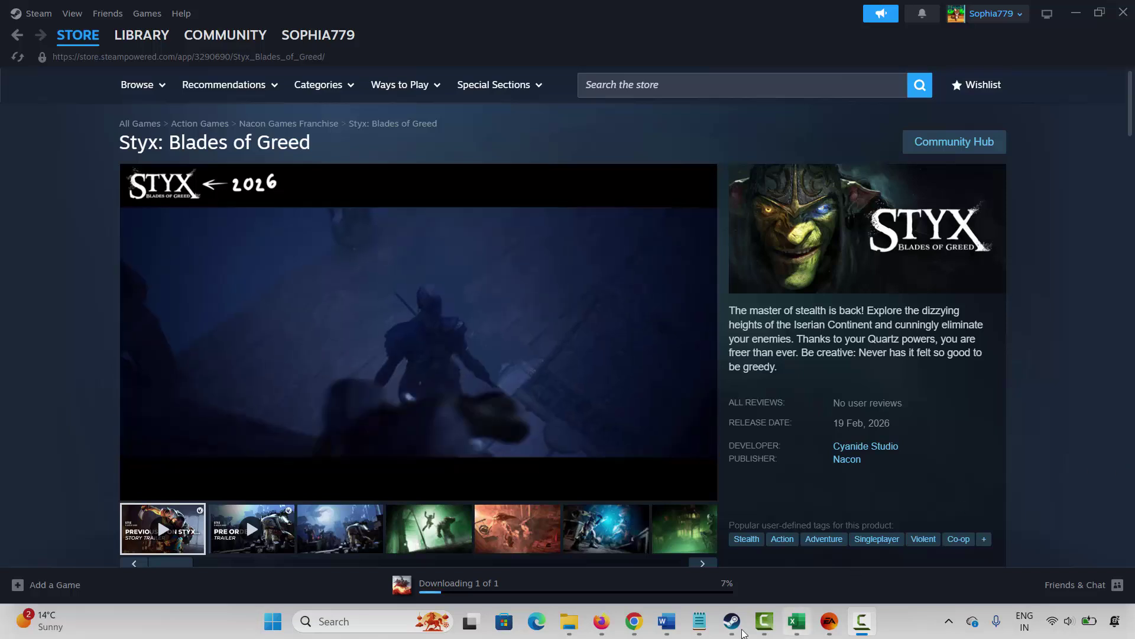
# Switch to the Word document at Method 1 and bring up the Windows power options for restarting the PC.
pyautogui.moveTo(666, 621)
pyautogui.click(747, 535)
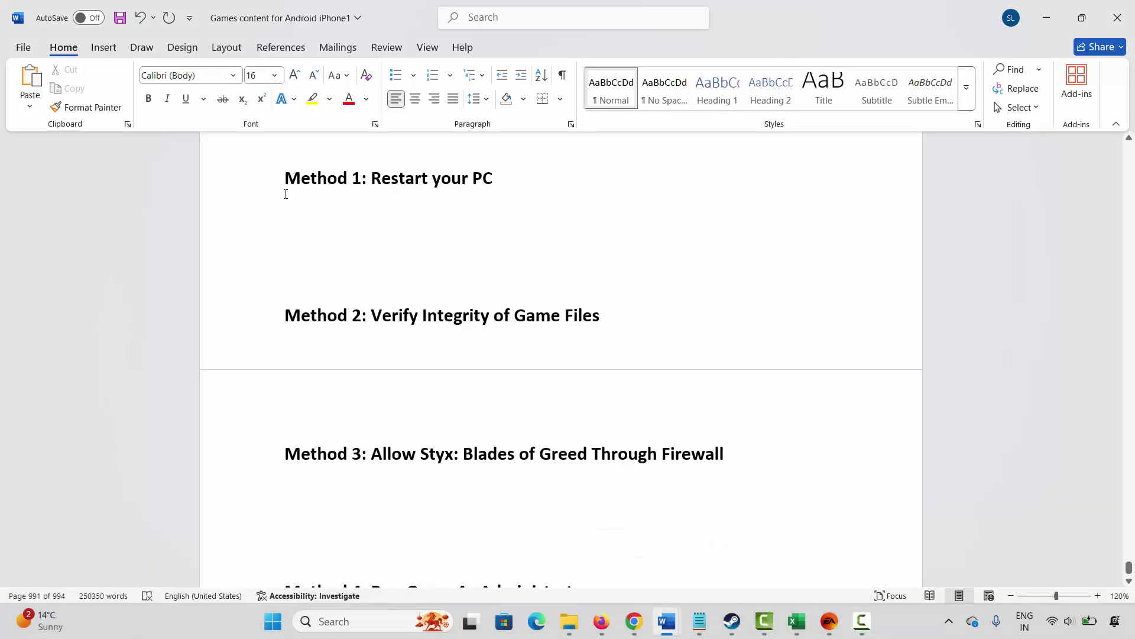
pyautogui.click(237, 183)
pyautogui.click(372, 286)
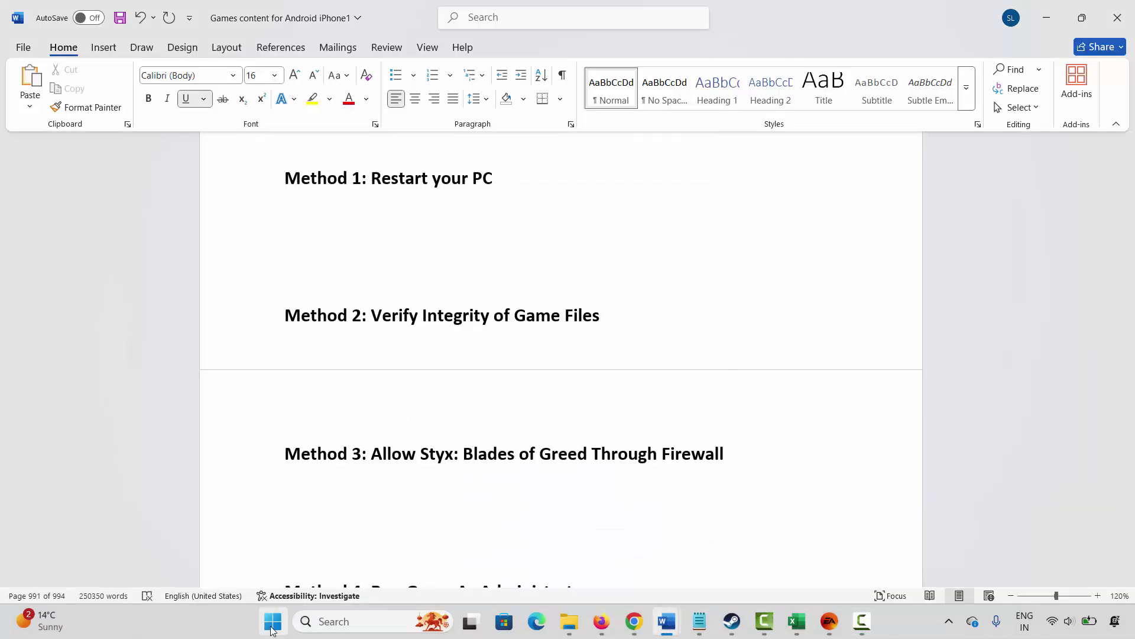
pyautogui.click(272, 621)
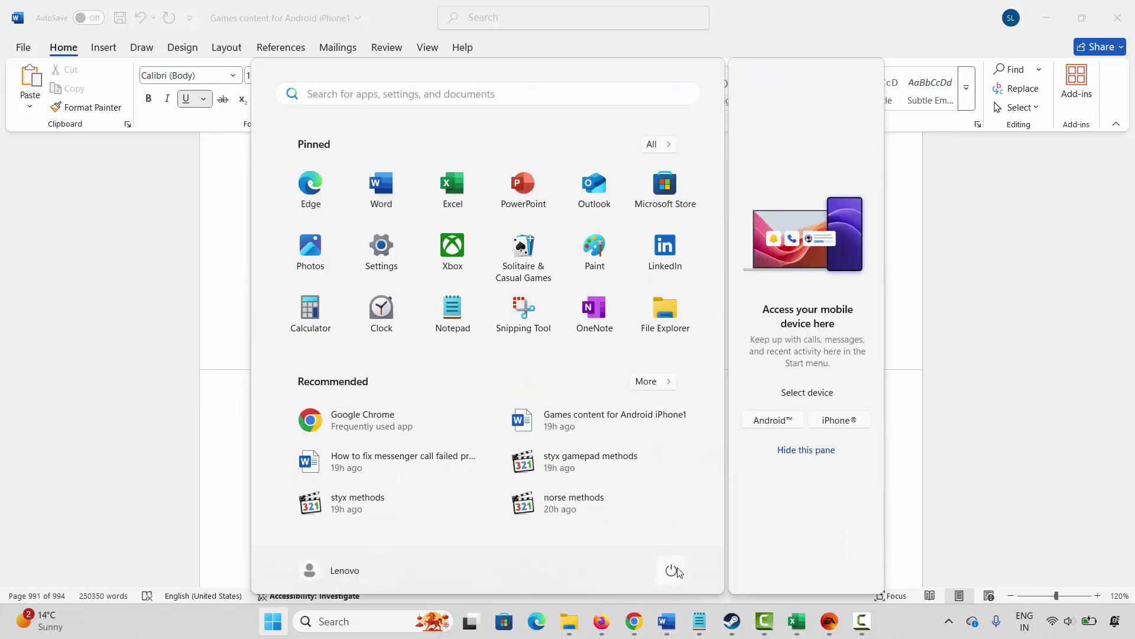
pyautogui.click(676, 566)
pyautogui.click(923, 468)
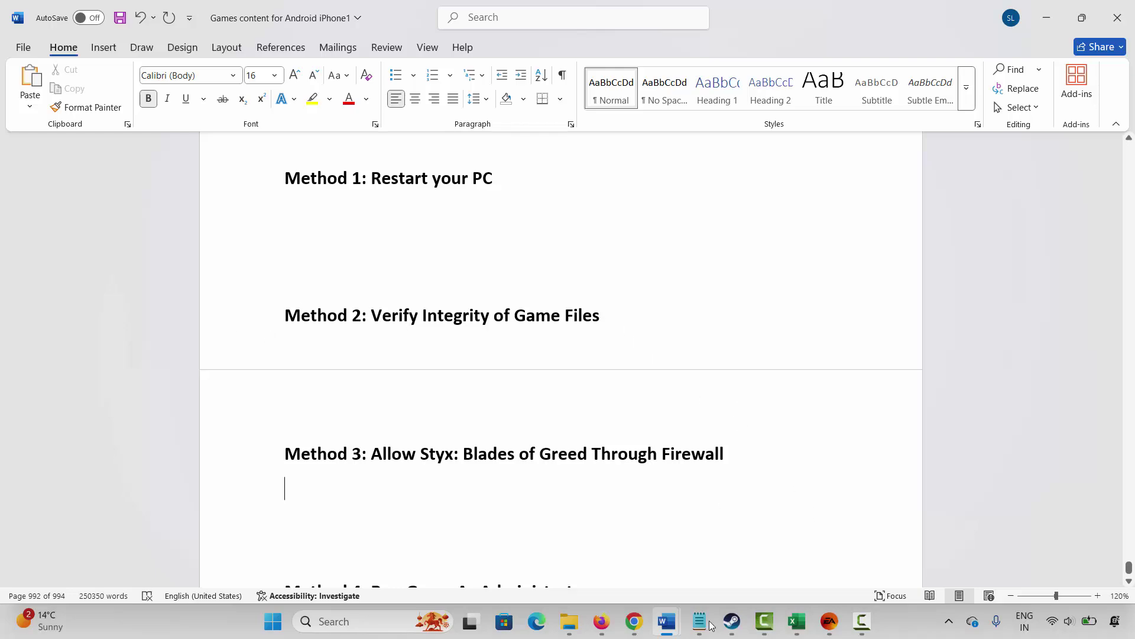
# Switch to Steam, view the Installed Files properties of REANIMAL Demo, and close them.
pyautogui.click(732, 620)
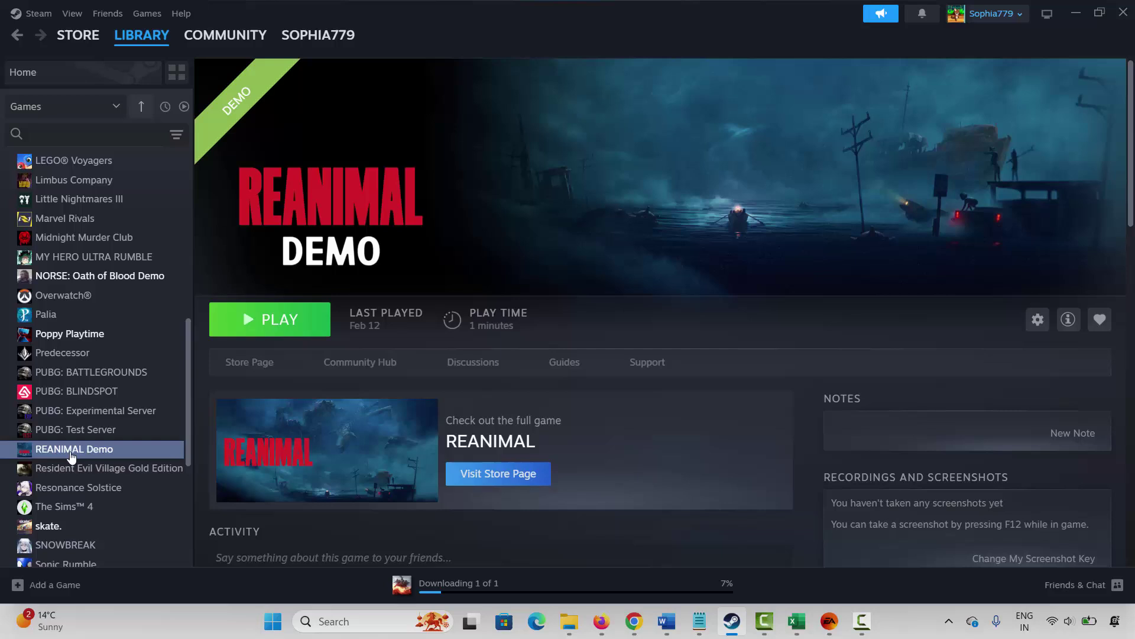
pyautogui.rightClick(71, 455)
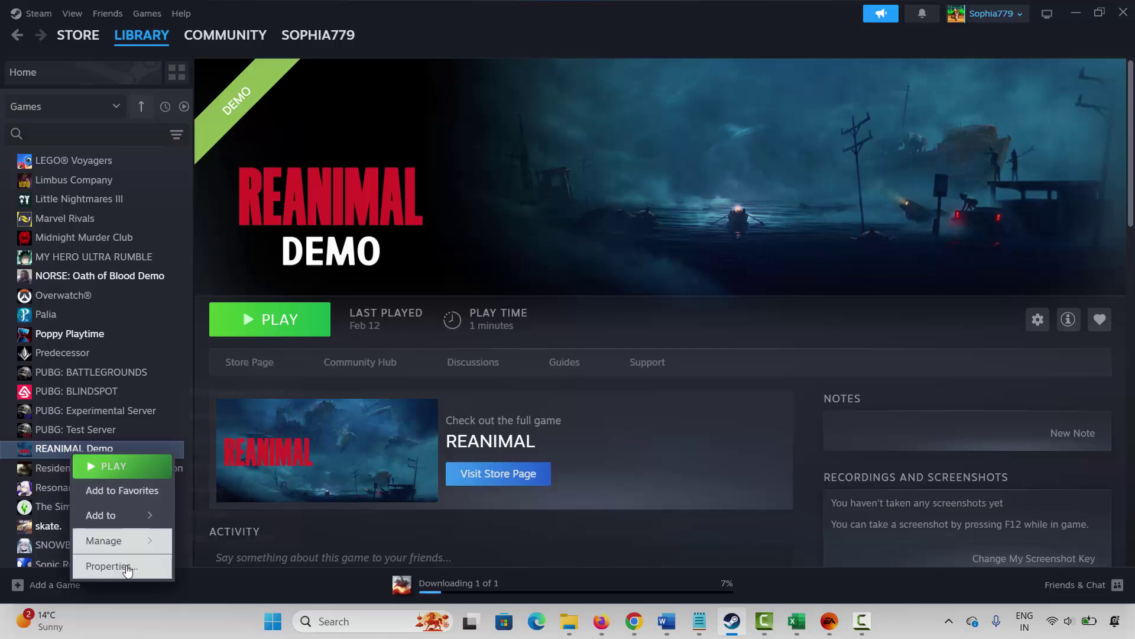
pyautogui.click(108, 566)
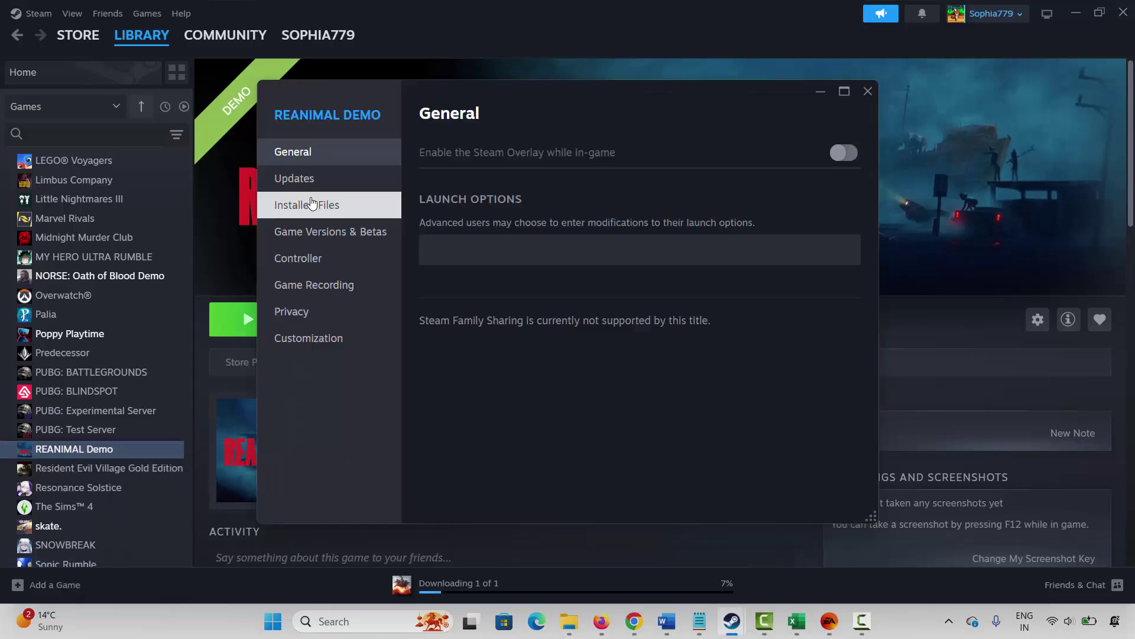
pyautogui.click(307, 205)
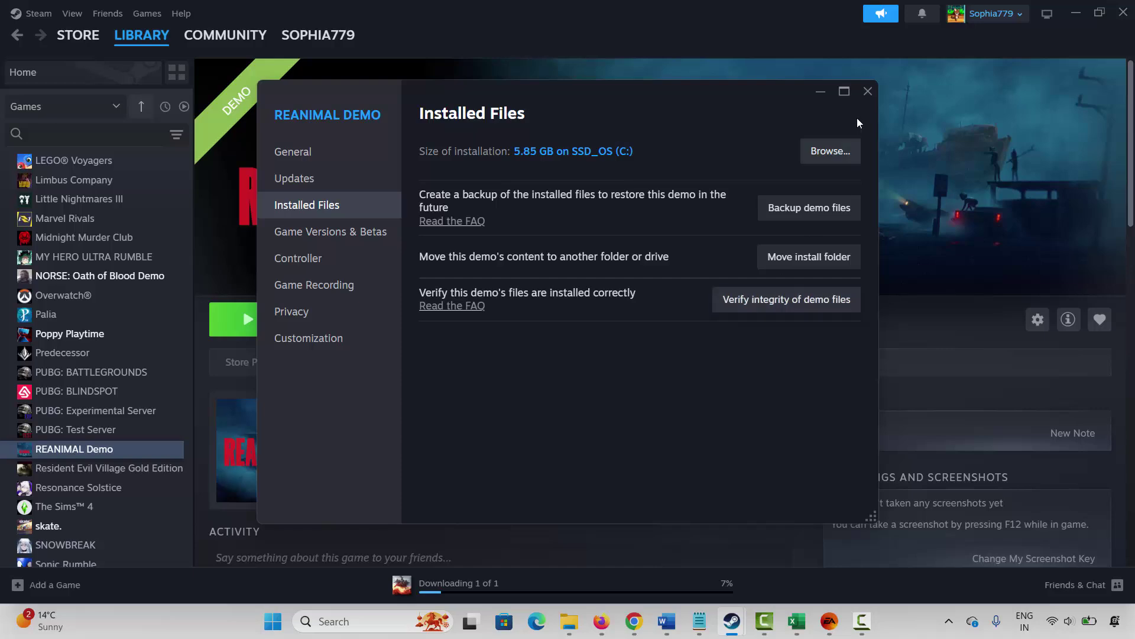
pyautogui.click(868, 91)
pyautogui.hotkey('alt', 'Tab')
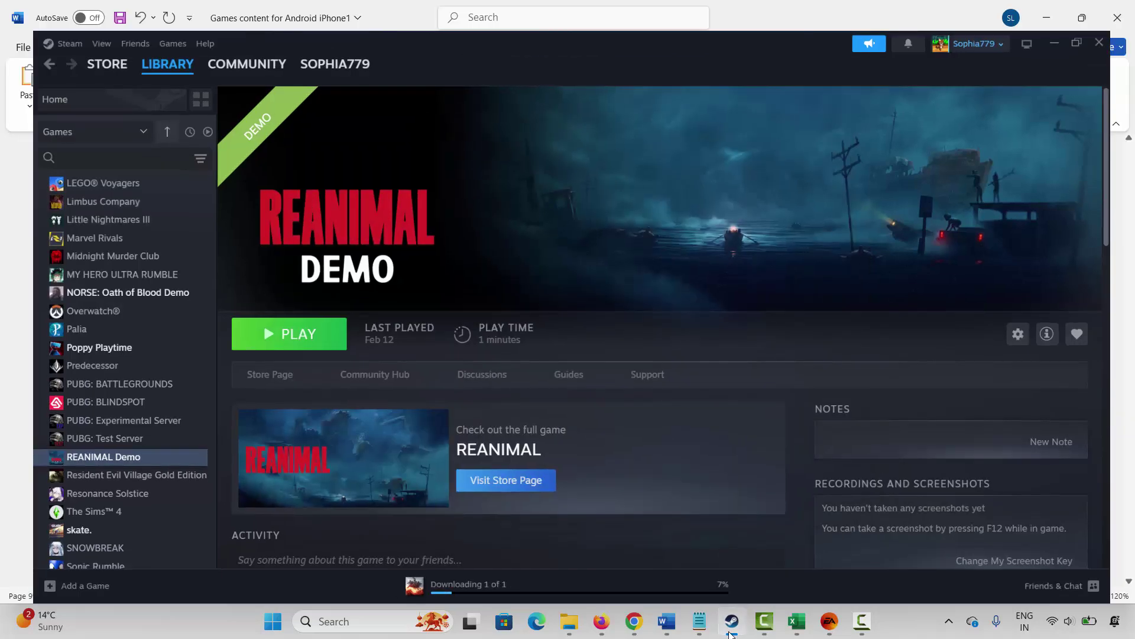
# Highlight the Method 3 heading in Word and open the Windows Security list of apps allowed through the firewall.
pyautogui.click(236, 468)
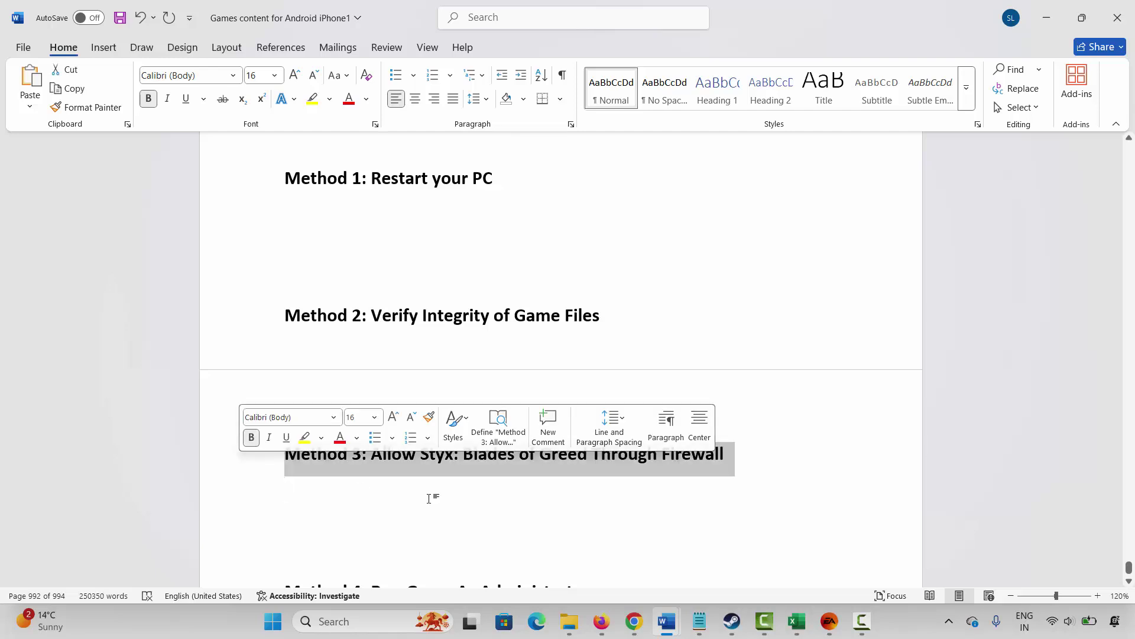
pyautogui.scroll(-1, 431, 498)
pyautogui.scroll(1, 430, 498)
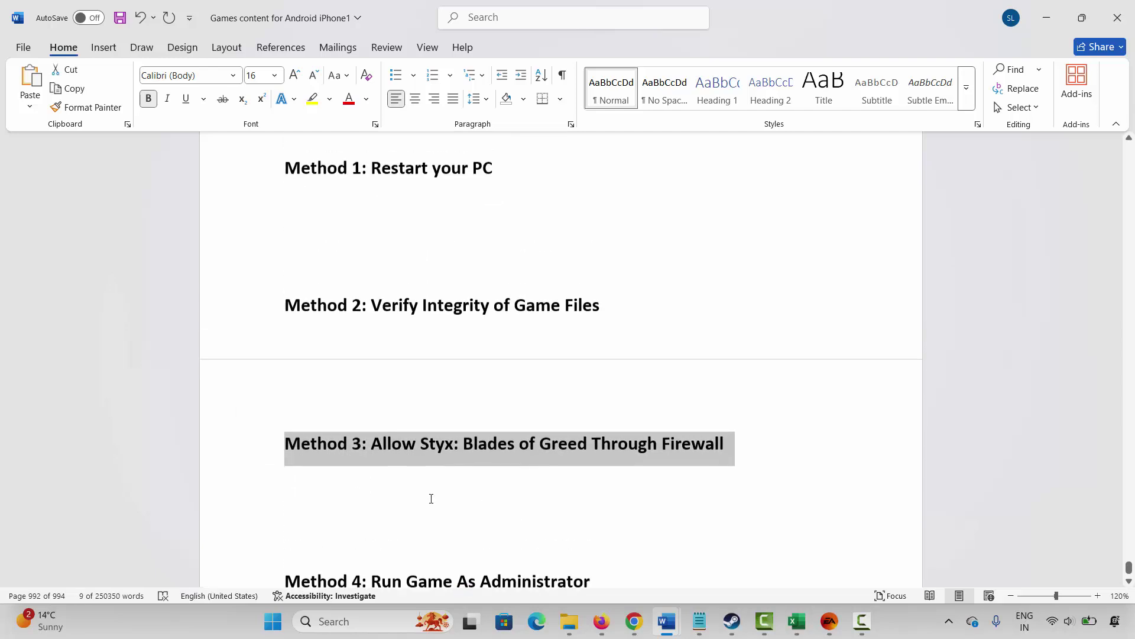
pyautogui.click(347, 631)
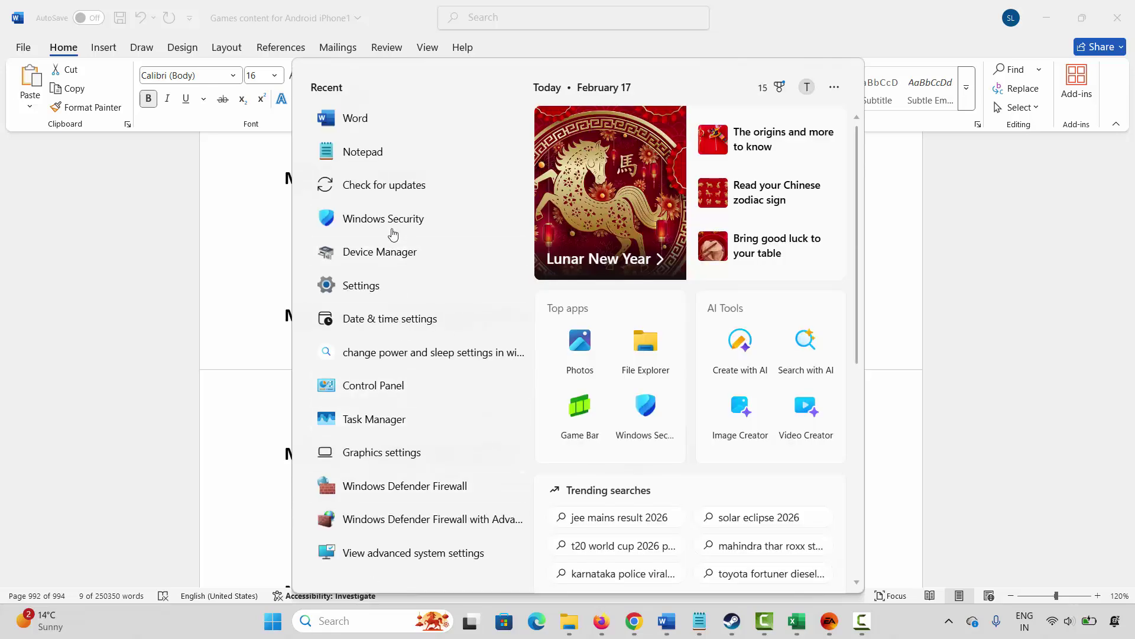
pyautogui.click(393, 228)
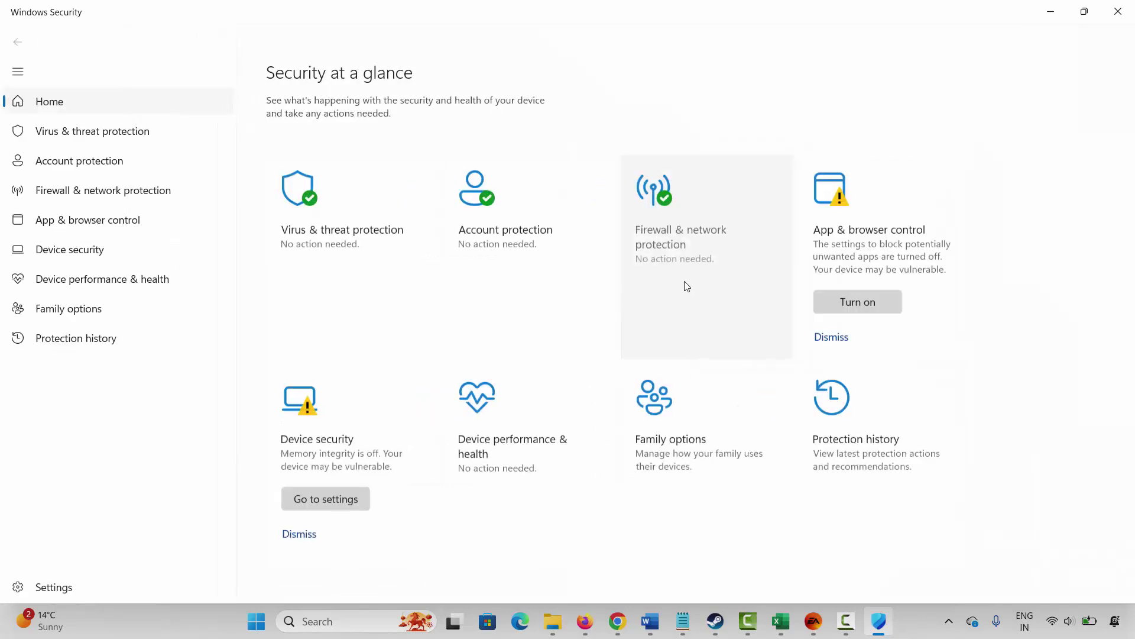
pyautogui.click(684, 284)
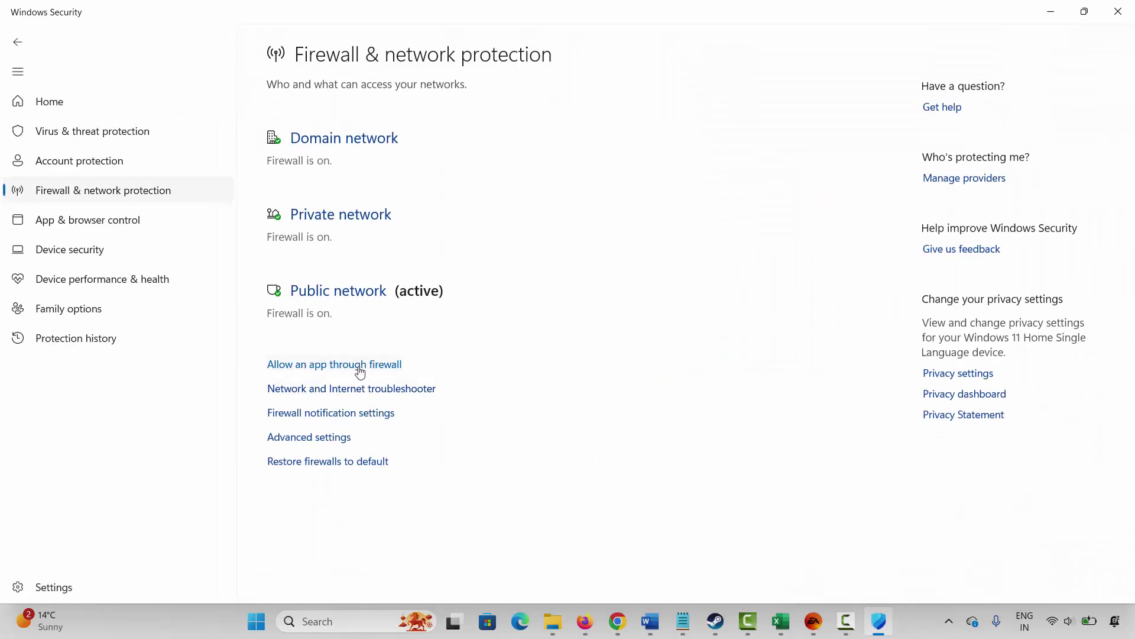
pyautogui.click(359, 364)
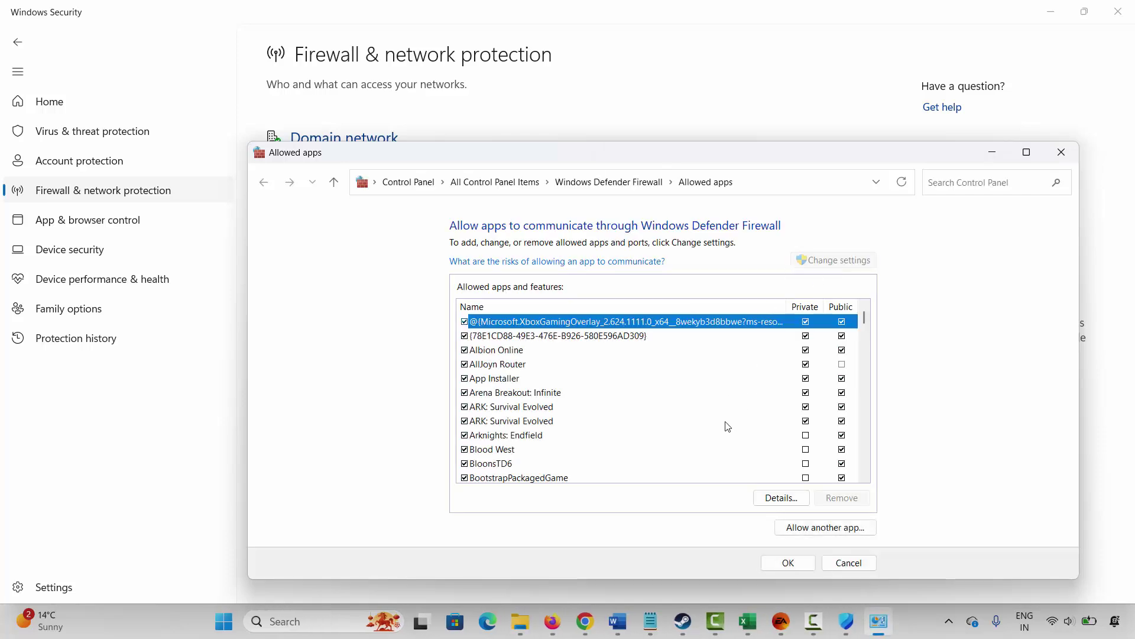
# Find and select REANIMAL Demo in the list of allowed apps and features.
pyautogui.scroll(-20, 571, 422)
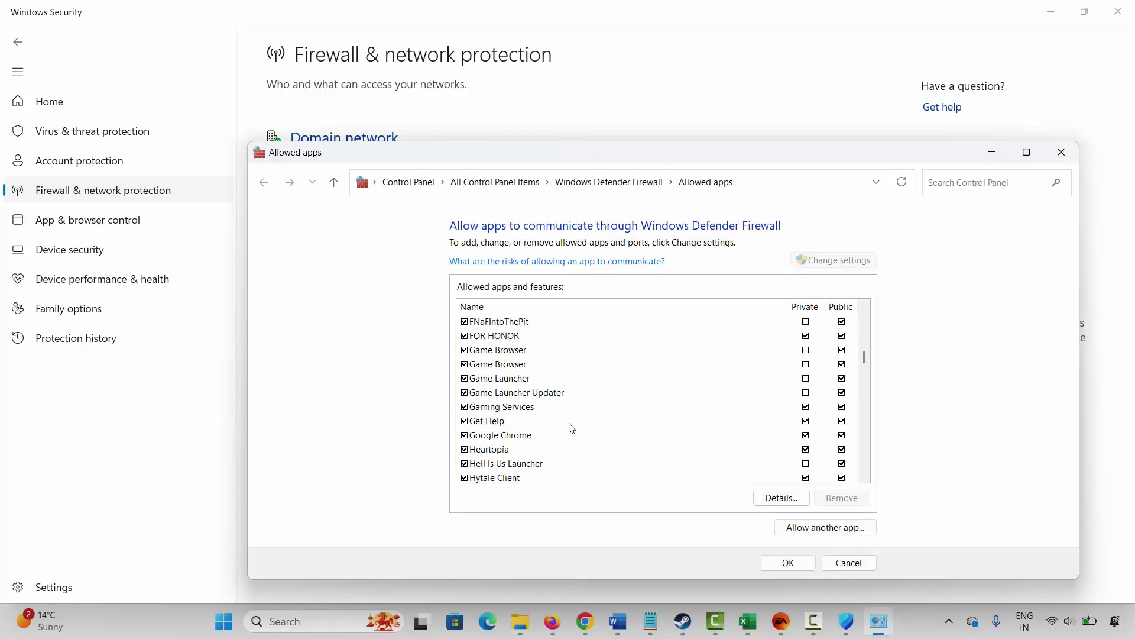
pyautogui.scroll(-10, 569, 440)
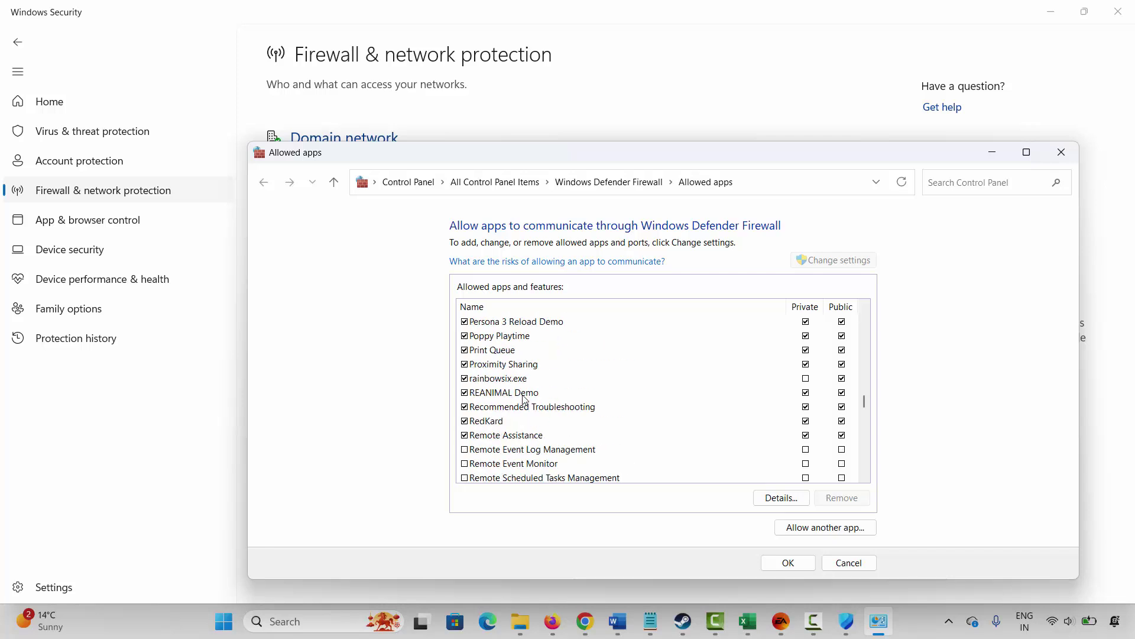
pyautogui.click(523, 395)
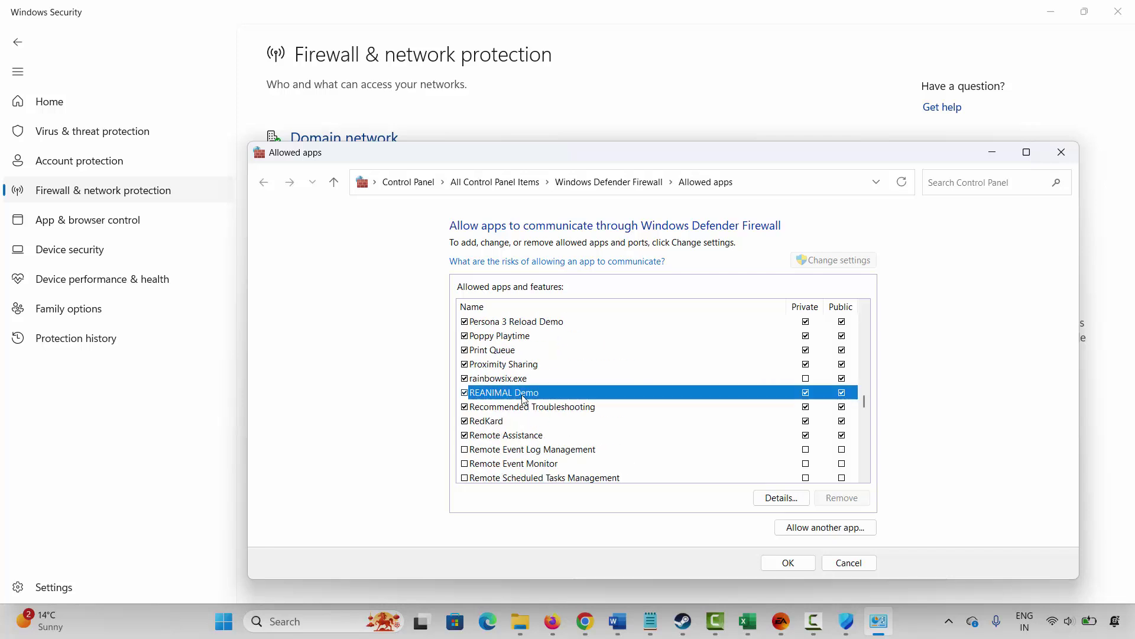
# Open the file browser for allowing another app through the firewall and cancel it.
pyautogui.click(823, 528)
pyautogui.click(766, 441)
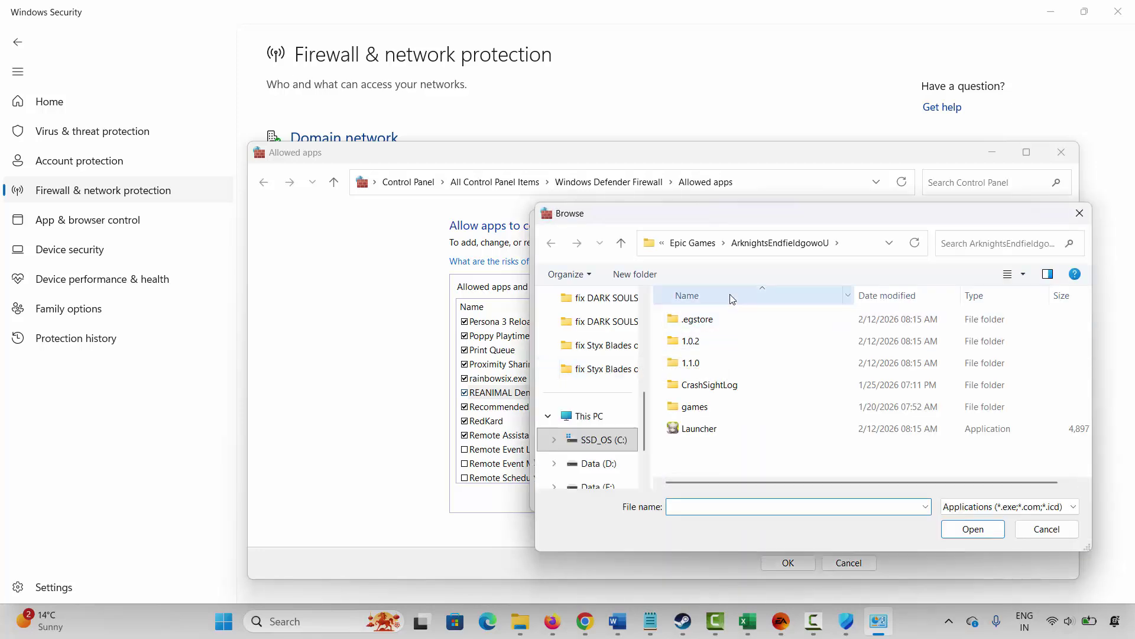
pyautogui.click(1047, 529)
pyautogui.click(760, 503)
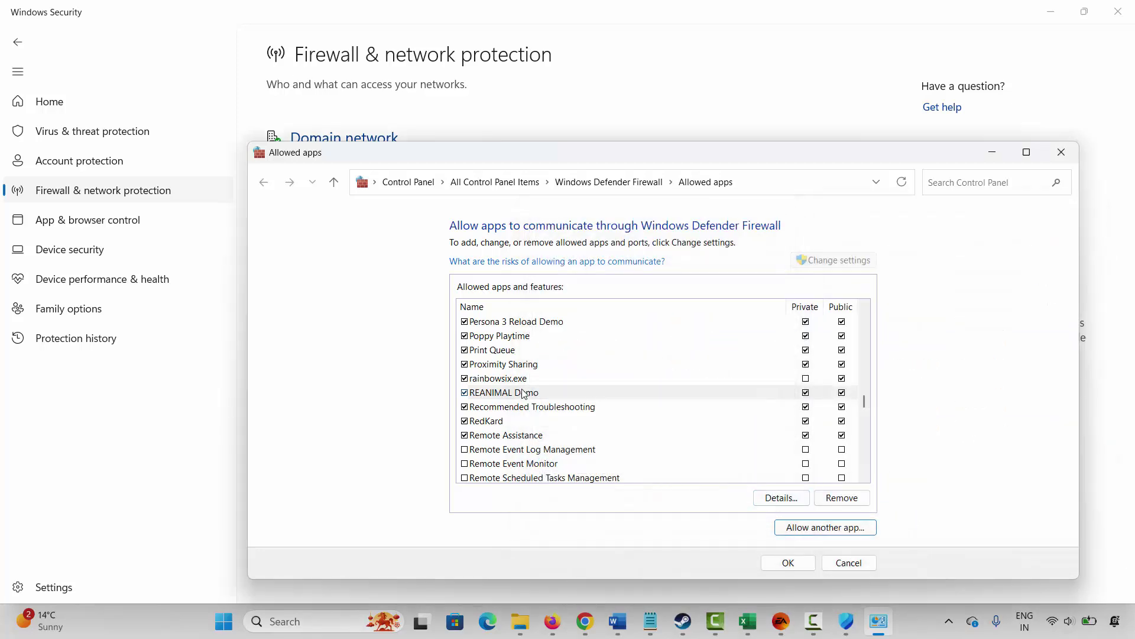
# Reselect REANIMAL Demo in the allowed apps list and close the Allowed apps and Windows Security windows.
pyautogui.click(512, 395)
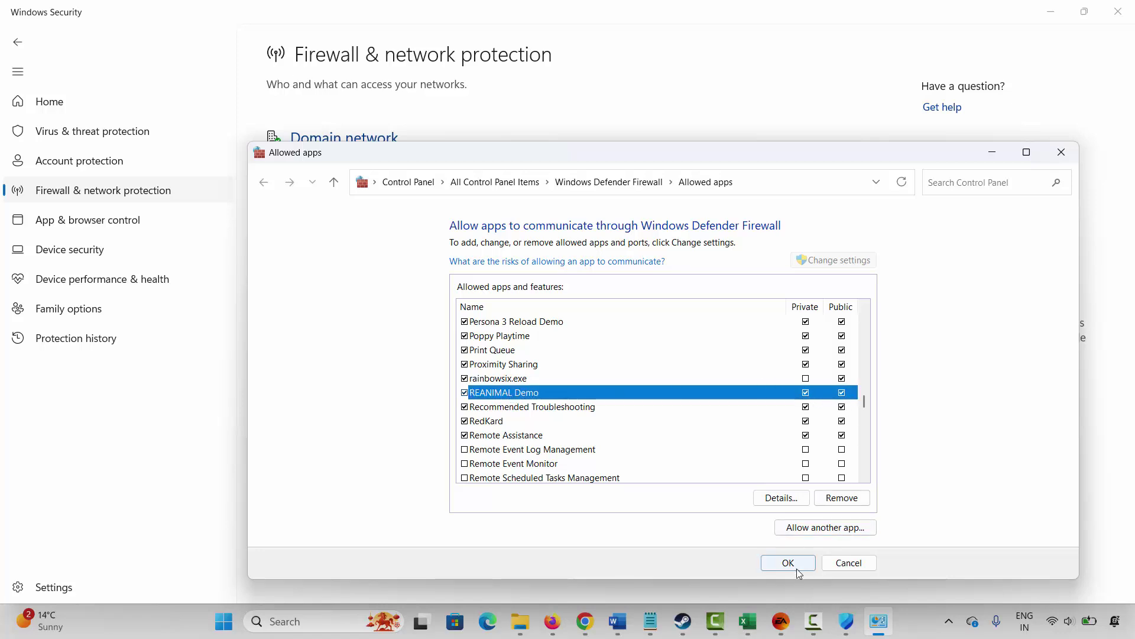
pyautogui.click(1061, 152)
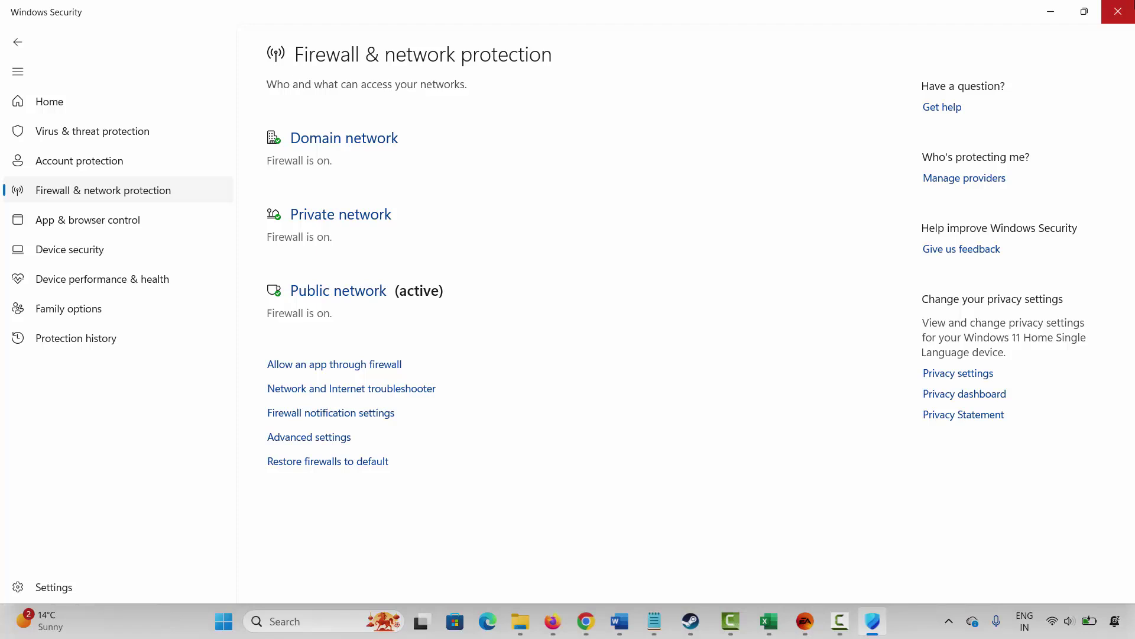
pyautogui.click(1110, 18)
# Go to Method 4 in the Word document, switch to Steam, and browse the local files of REANIMAL Demo.
pyautogui.scroll(-2, 326, 418)
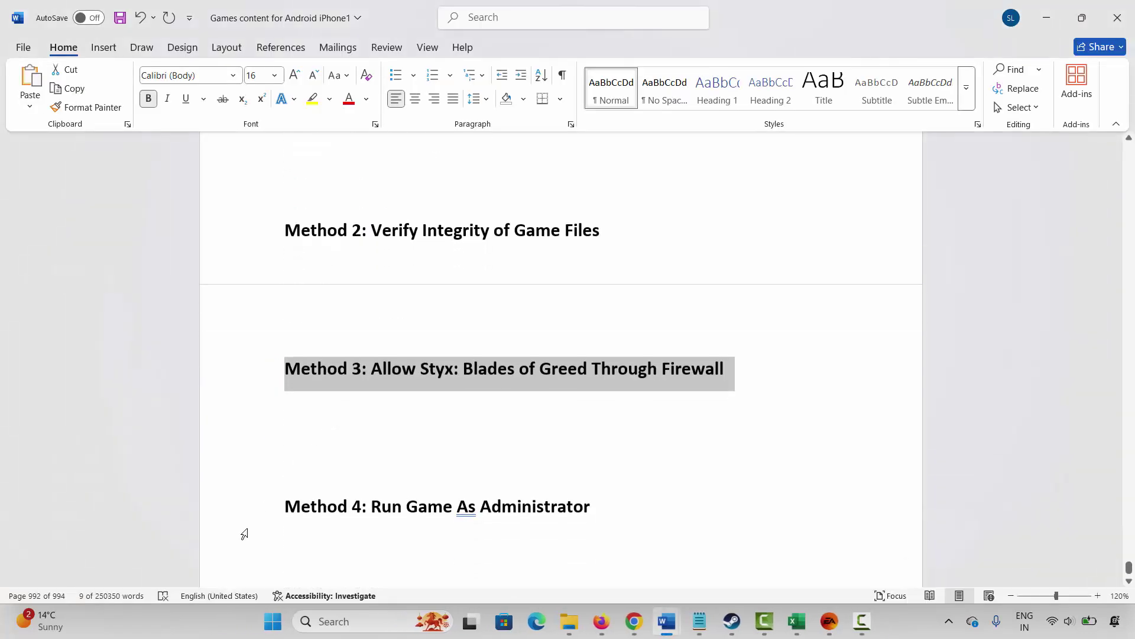
pyautogui.click(249, 512)
pyautogui.click(406, 508)
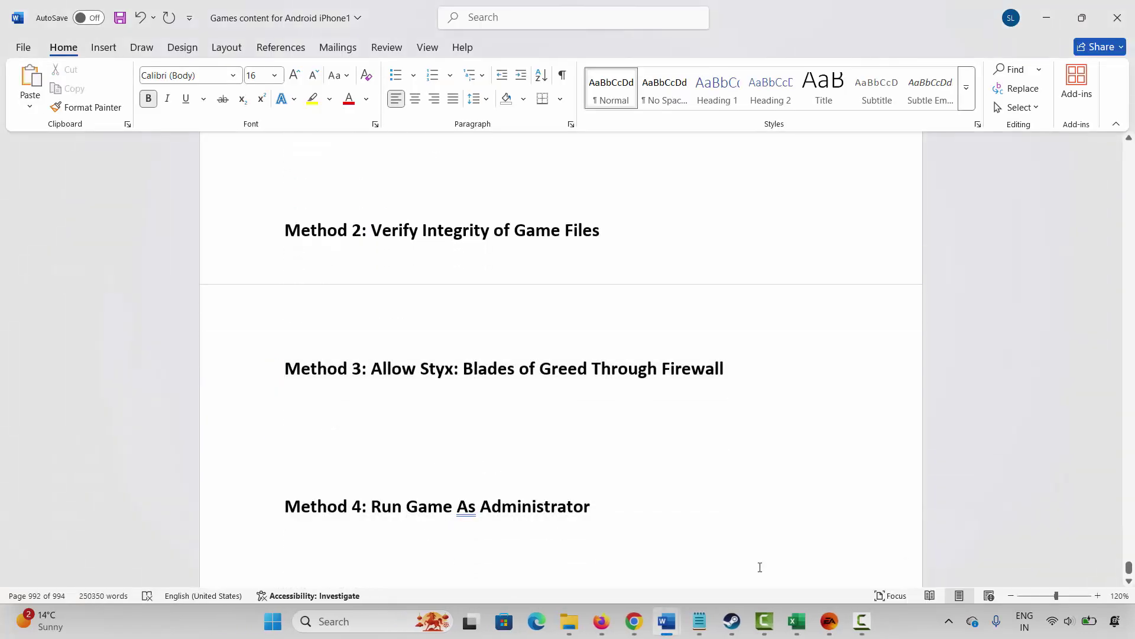
pyautogui.click(732, 621)
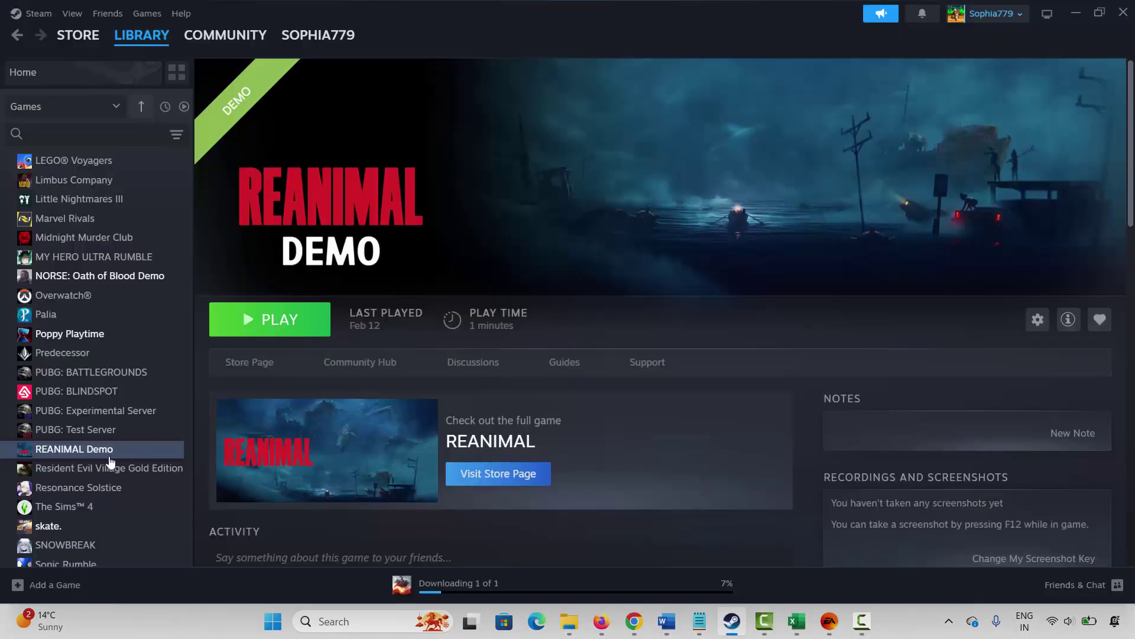
pyautogui.rightClick(71, 450)
pyautogui.moveTo(105, 538)
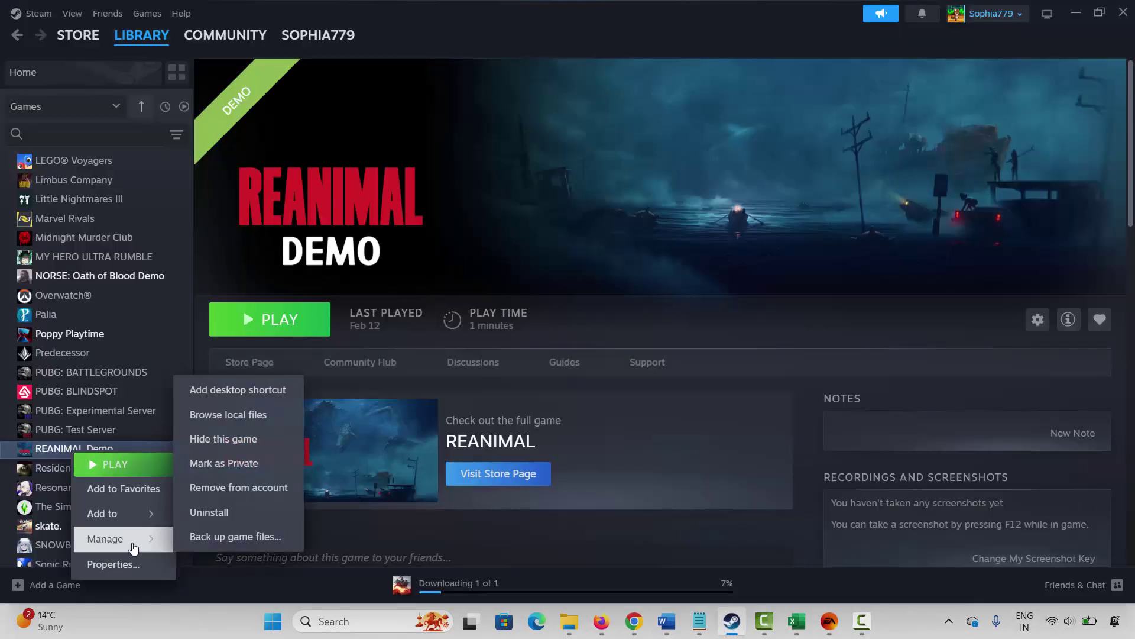
pyautogui.click(235, 439)
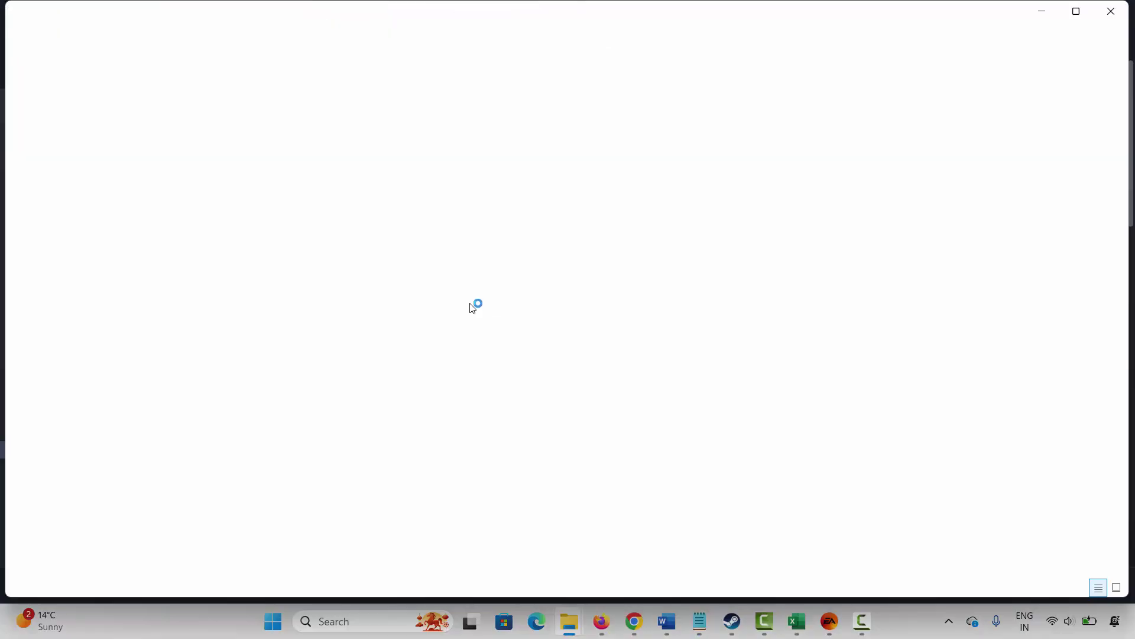
# Navigate through the Everholm and Binaries folders into the Win64 folder.
pyautogui.click(175, 155)
pyautogui.doubleClick(175, 156)
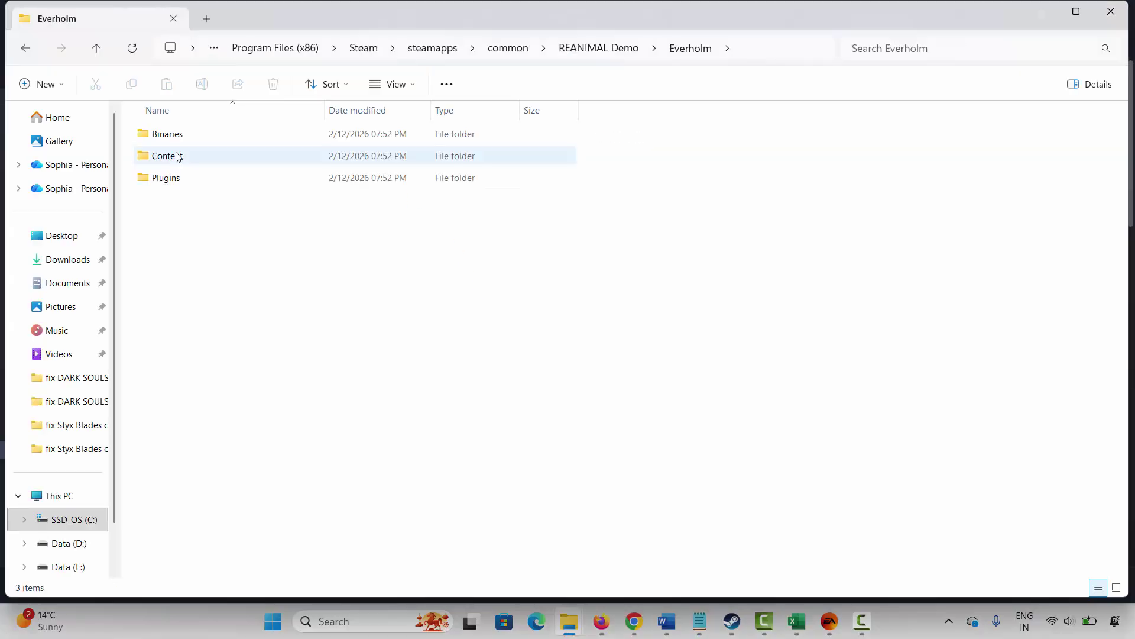
pyautogui.click(173, 135)
pyautogui.doubleClick(173, 135)
pyautogui.click(175, 136)
pyautogui.doubleClick(176, 136)
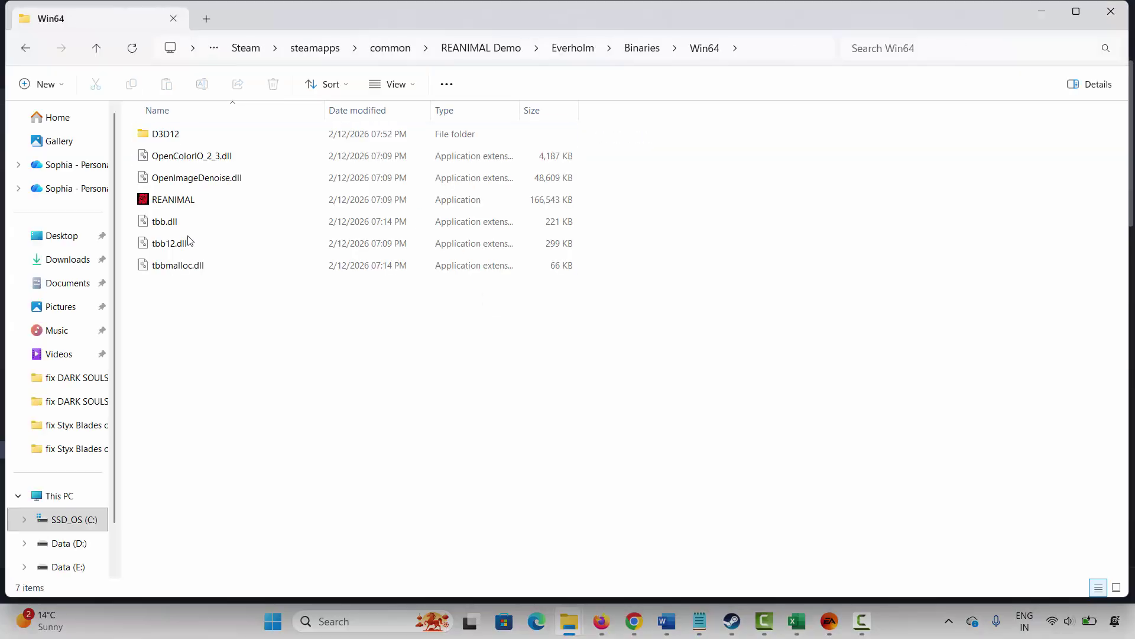
# Open the compatibility properties of the REANIMAL application and enable running the program as an administrator.
pyautogui.click(182, 204)
pyautogui.hotkey('shift', 'F10')
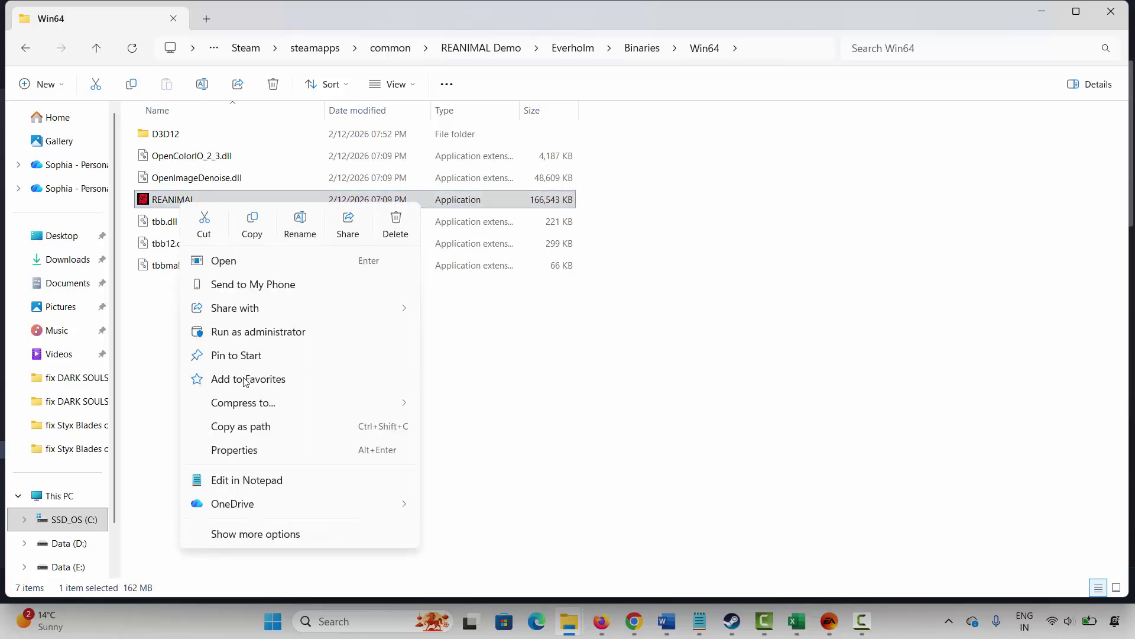
pyautogui.click(249, 455)
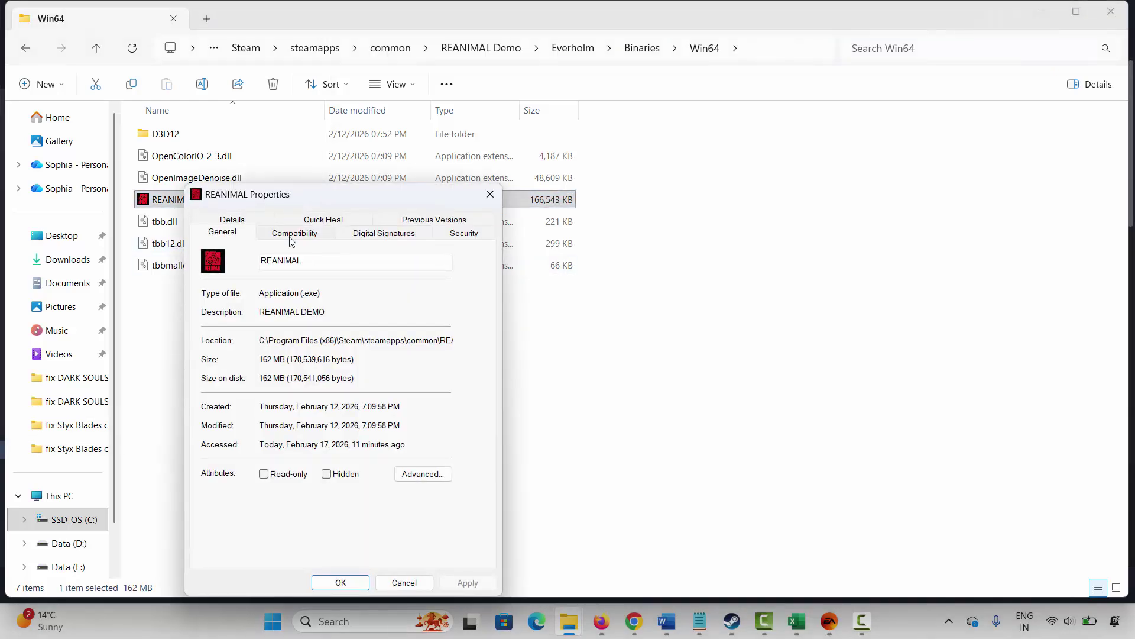
pyautogui.click(294, 235)
pyautogui.click(214, 465)
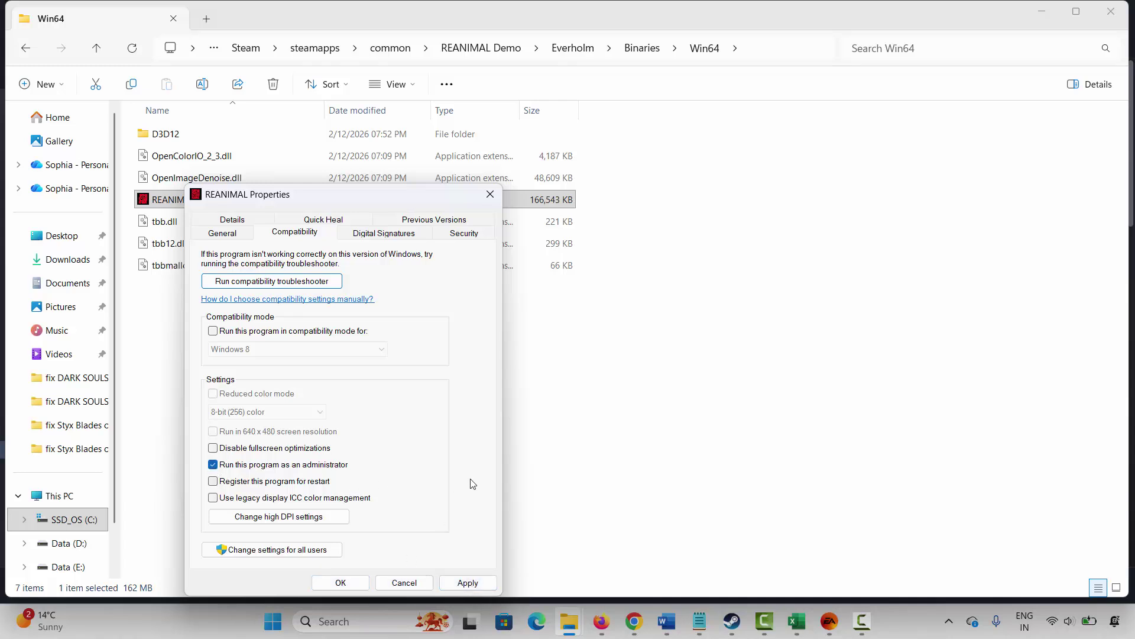
# Enable compatibility mode for the REANIMAL application and keep Windows 8 as the chosen version.
pyautogui.click(285, 333)
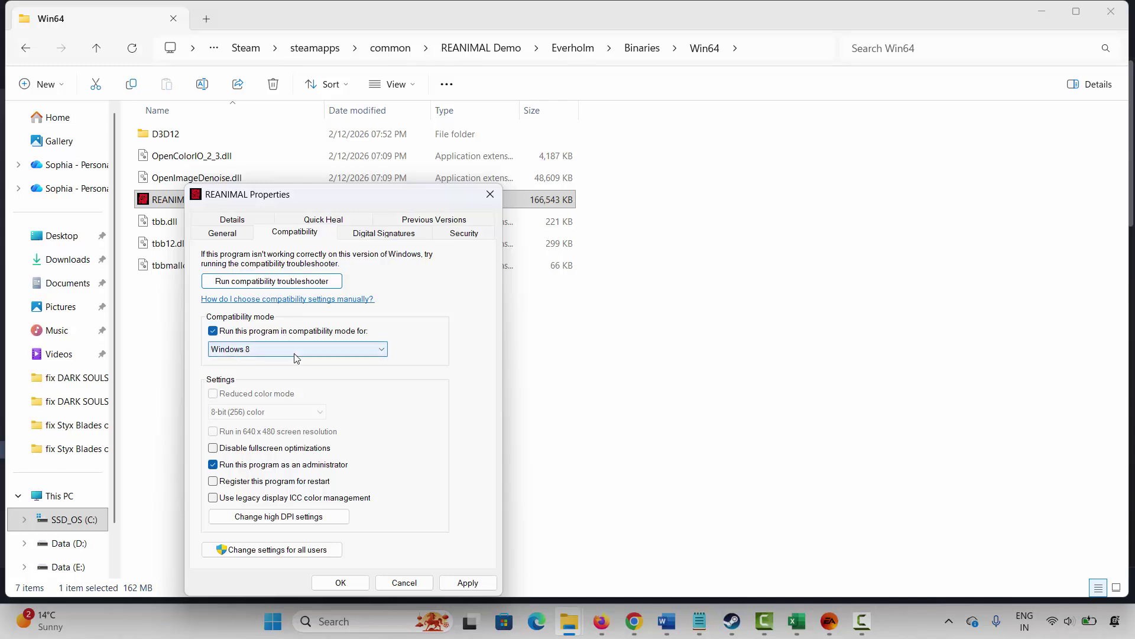
pyautogui.click(295, 350)
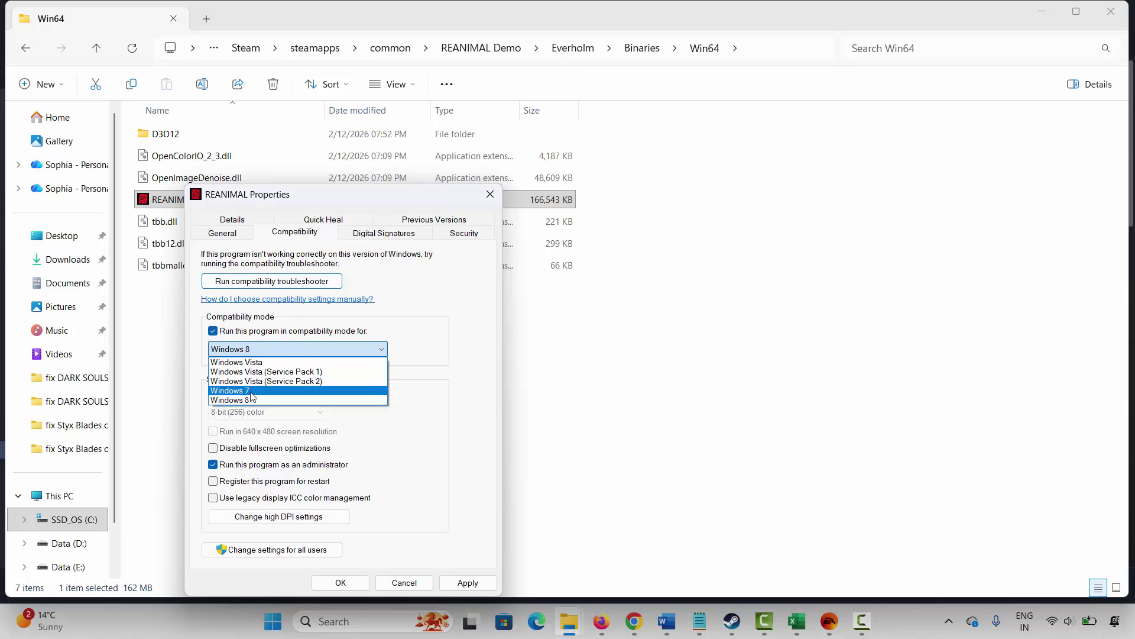
pyautogui.click(473, 484)
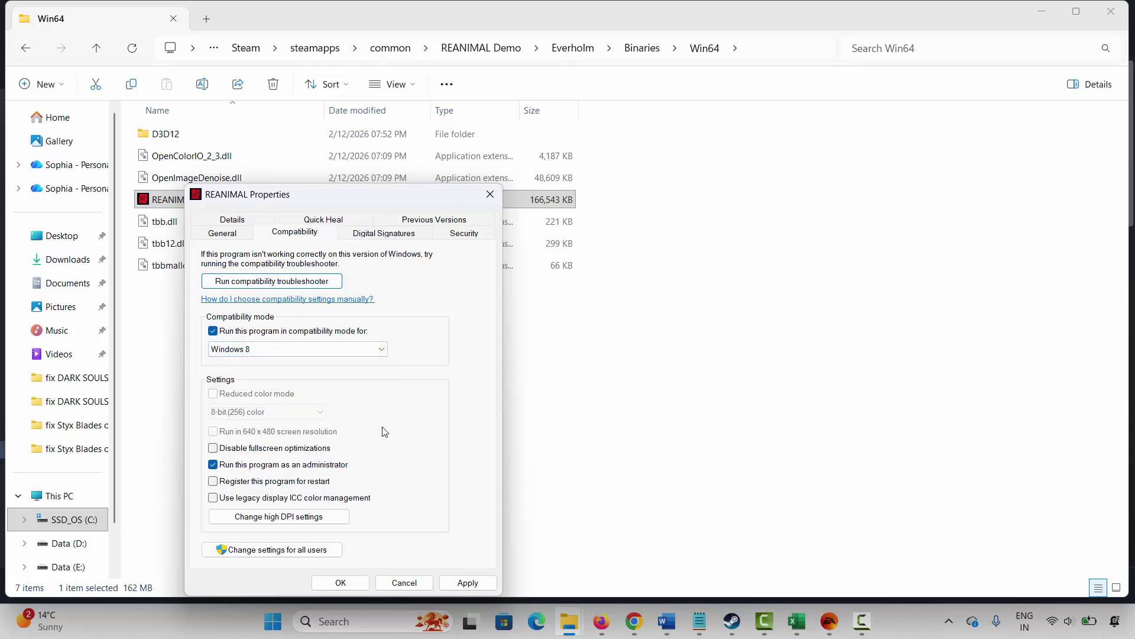
# Disable fullscreen optimizations for the REANIMAL application and apply the compatibility settings.
pyautogui.click(254, 449)
pyautogui.click(488, 582)
# Clear the compatibility mode, fullscreen optimization and administrator options for REANIMAL, apply the changes, and close the properties and folder windows.
pyautogui.click(322, 331)
pyautogui.click(324, 449)
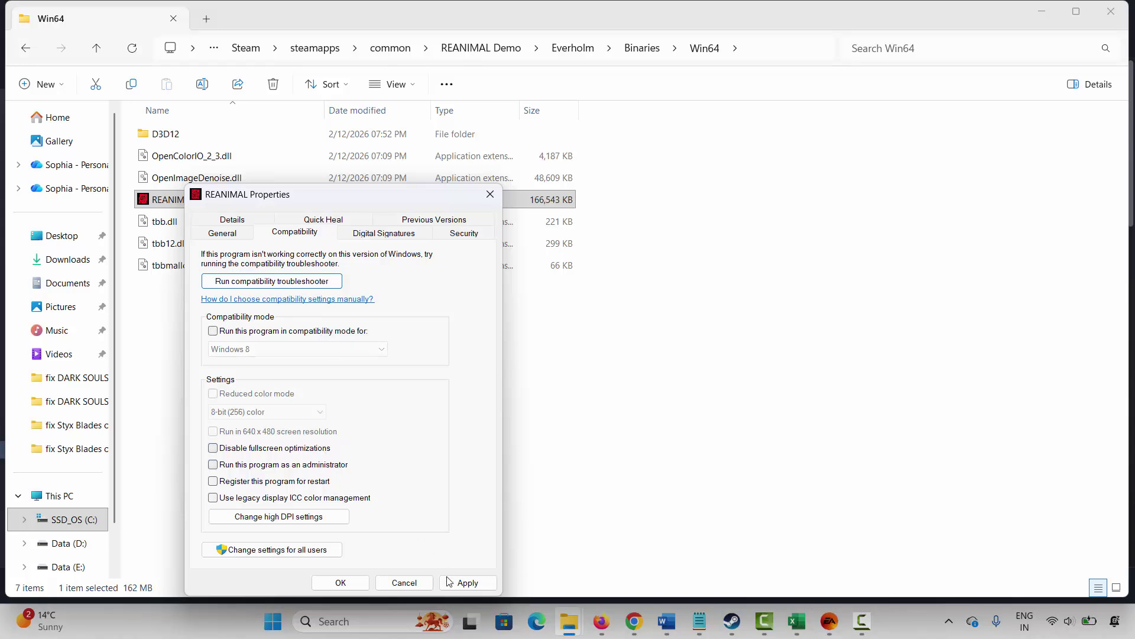
pyautogui.click(468, 582)
pyautogui.click(491, 194)
pyautogui.click(1128, 3)
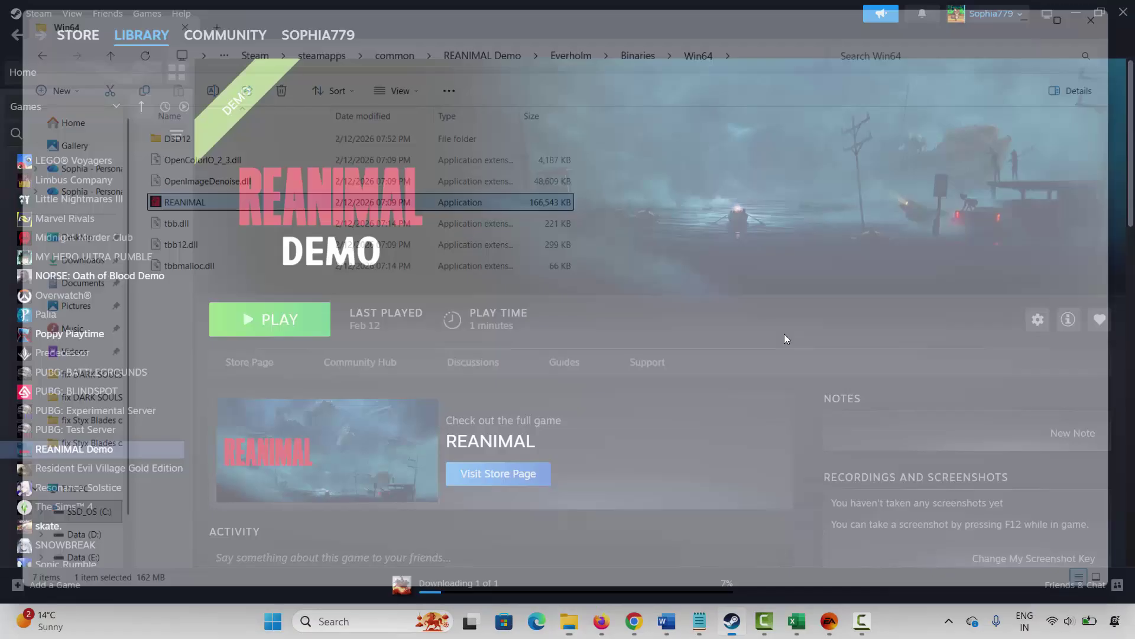
# Go to Method 5 in the Word document, switch to Steam, and view the launch options in REANIMAL Demo's properties.
pyautogui.click(666, 621)
pyautogui.scroll(-5, 322, 438)
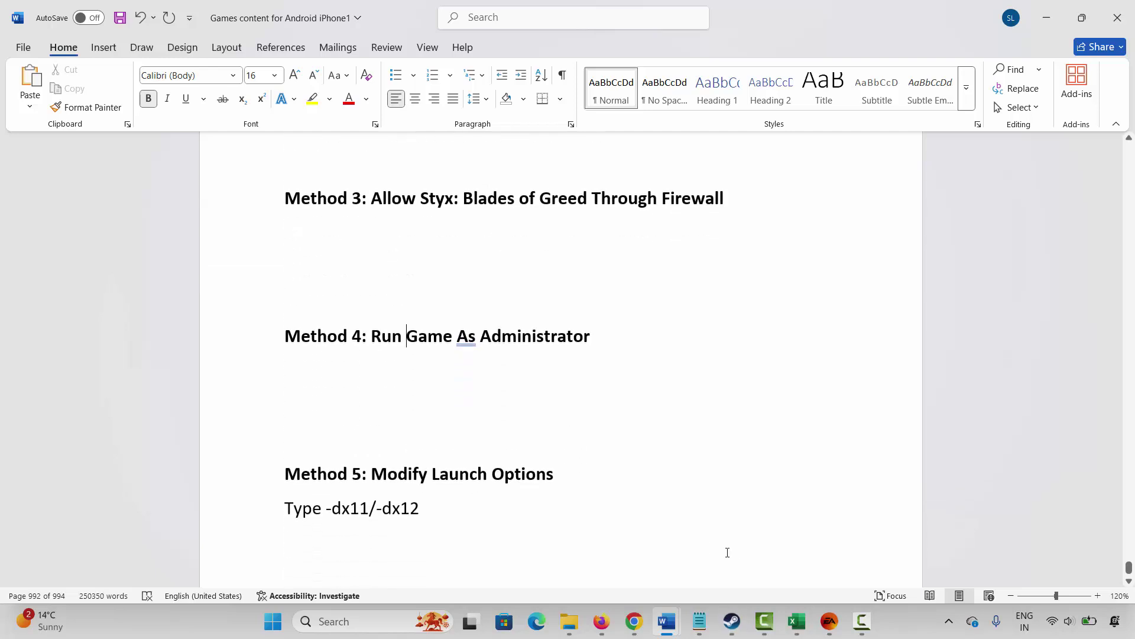
pyautogui.click(732, 621)
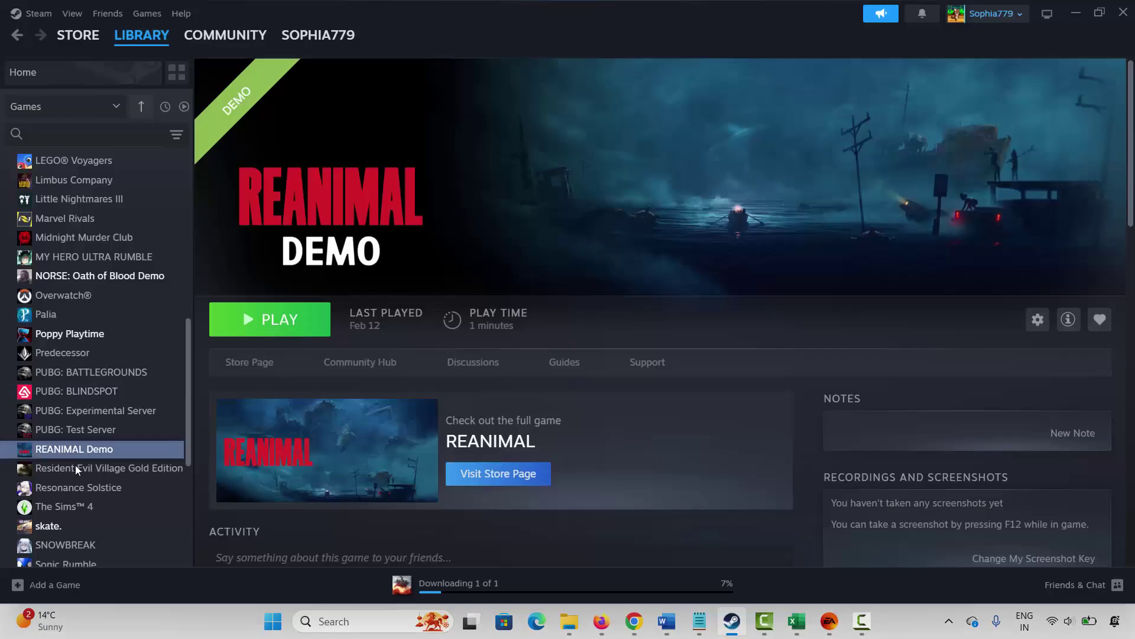
pyautogui.rightClick(63, 453)
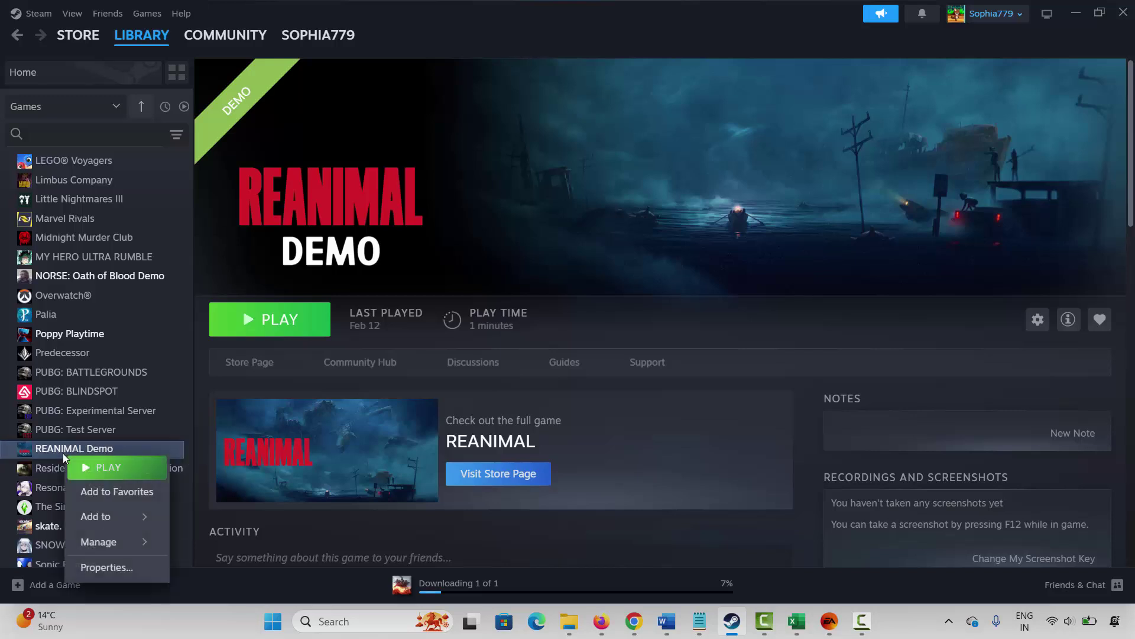
pyautogui.click(110, 568)
pyautogui.click(446, 249)
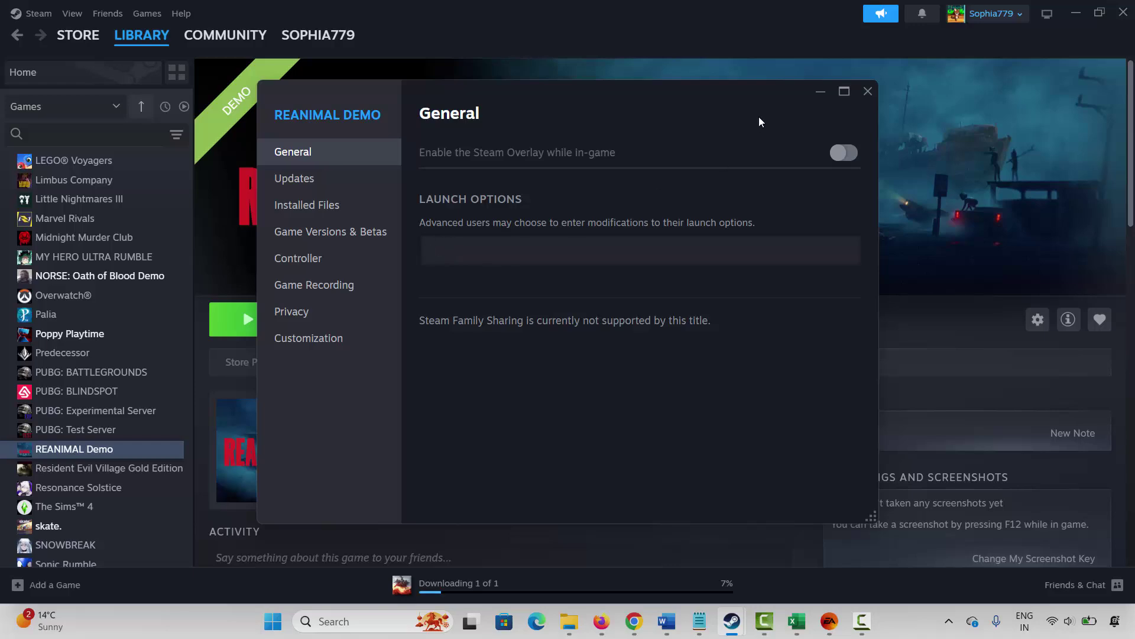
pyautogui.click(868, 92)
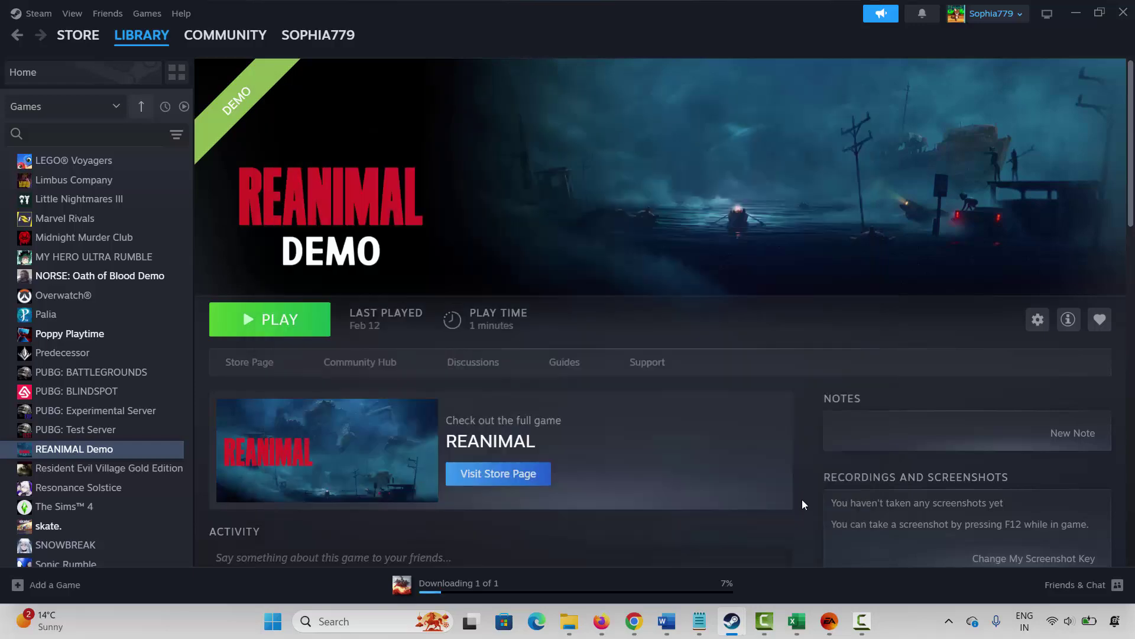
# Go to Method 6 in the Word document and open Device Manager from Windows search.
pyautogui.click(736, 633)
pyautogui.scroll(-5, 340, 428)
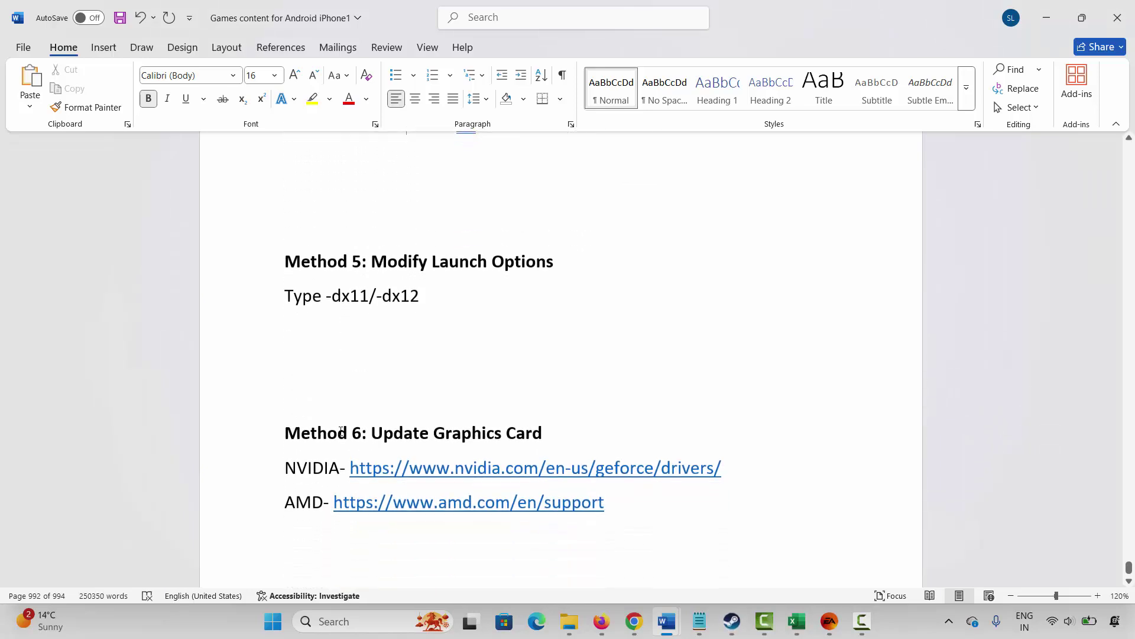
pyautogui.click(348, 620)
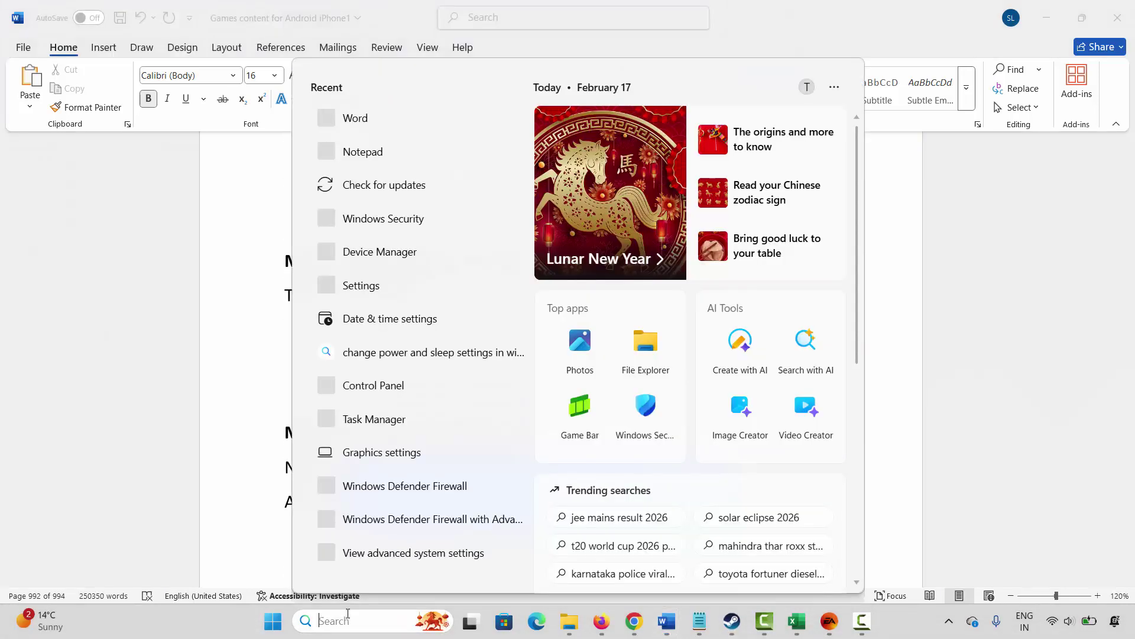
pyautogui.click(408, 254)
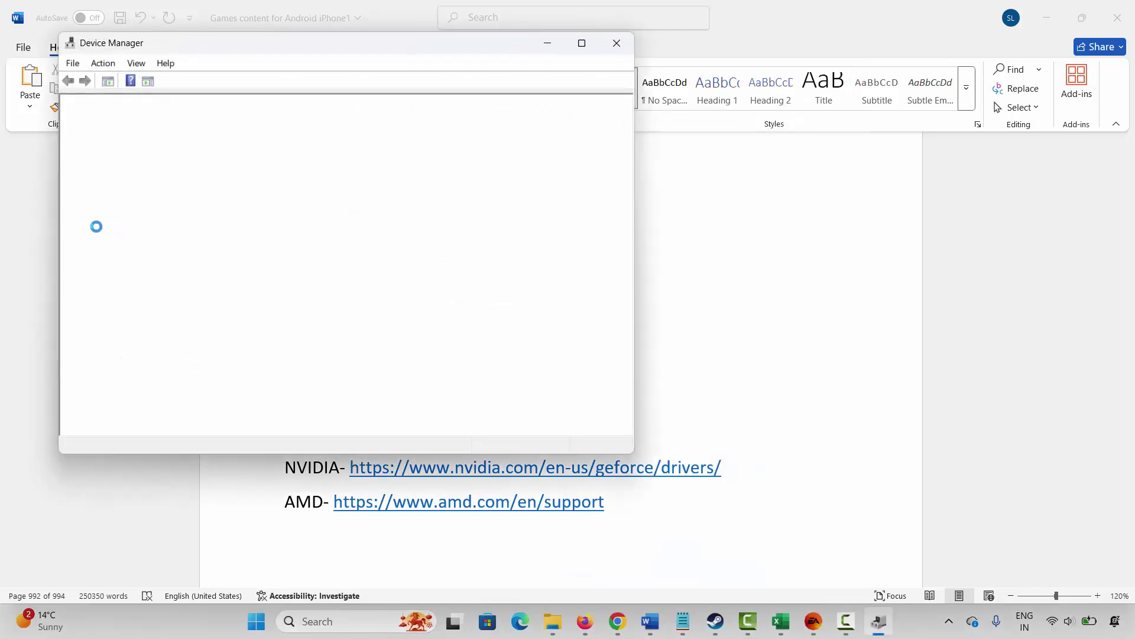
# Search automatically for updated drivers for the Intel(R) UHD Graphics display adapter, and close Device Manager.
pyautogui.click(83, 208)
pyautogui.click(172, 222)
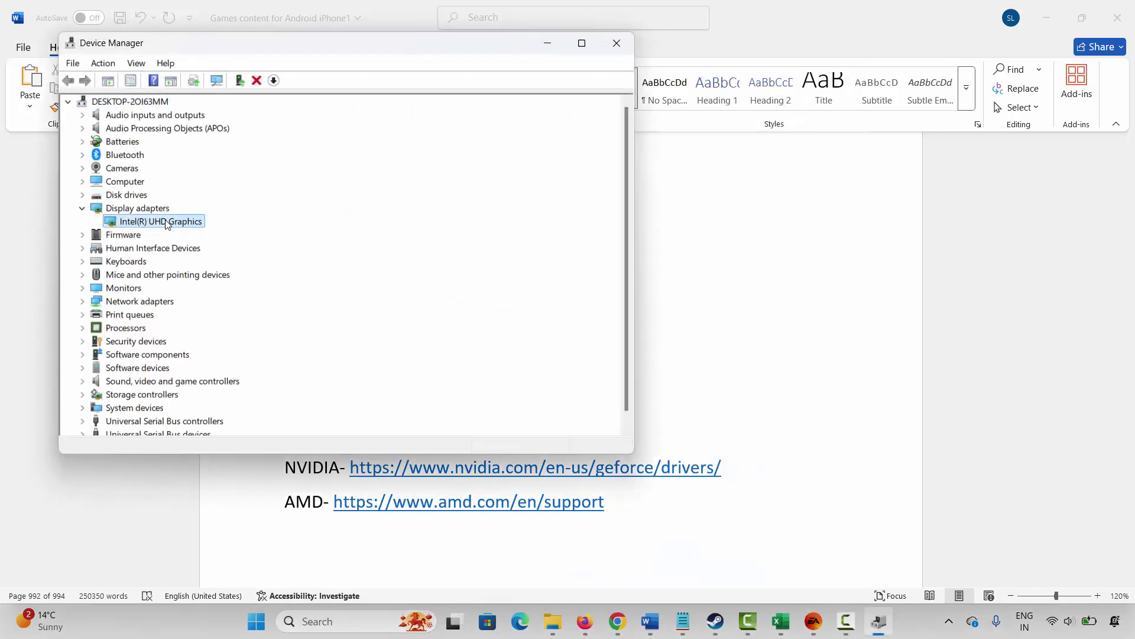
pyautogui.rightClick(173, 224)
pyautogui.click(220, 230)
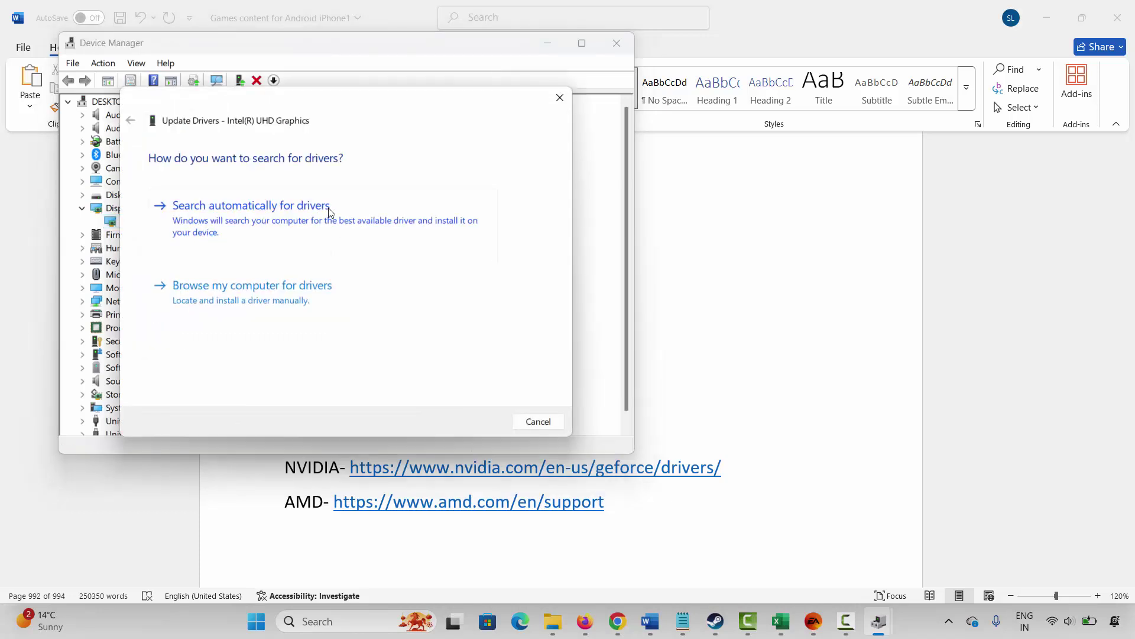
pyautogui.click(329, 211)
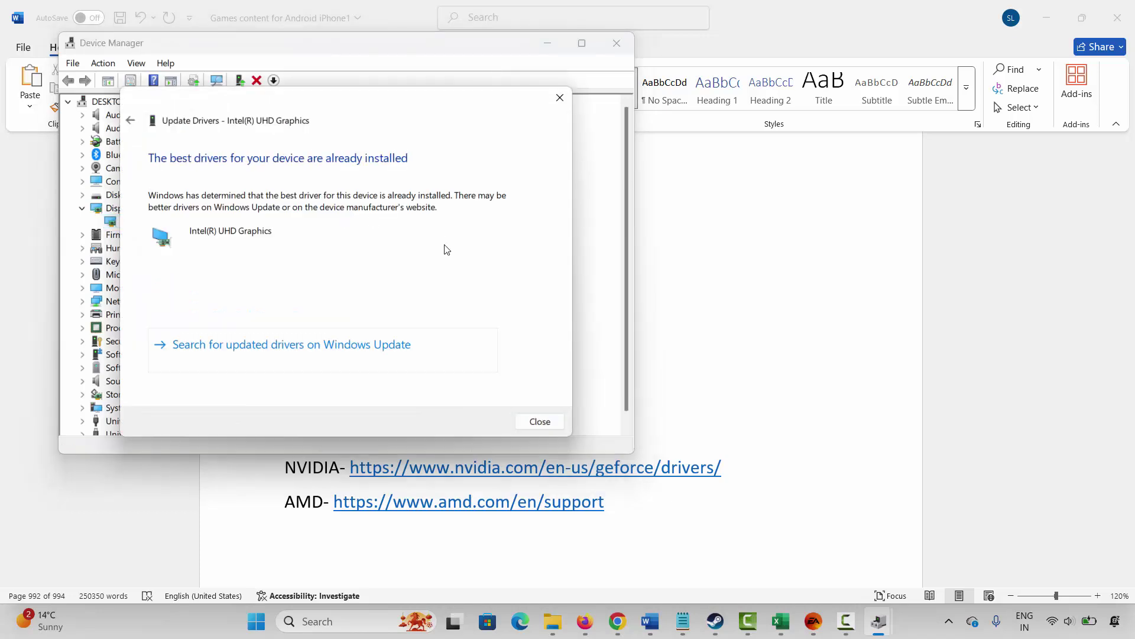
pyautogui.click(543, 424)
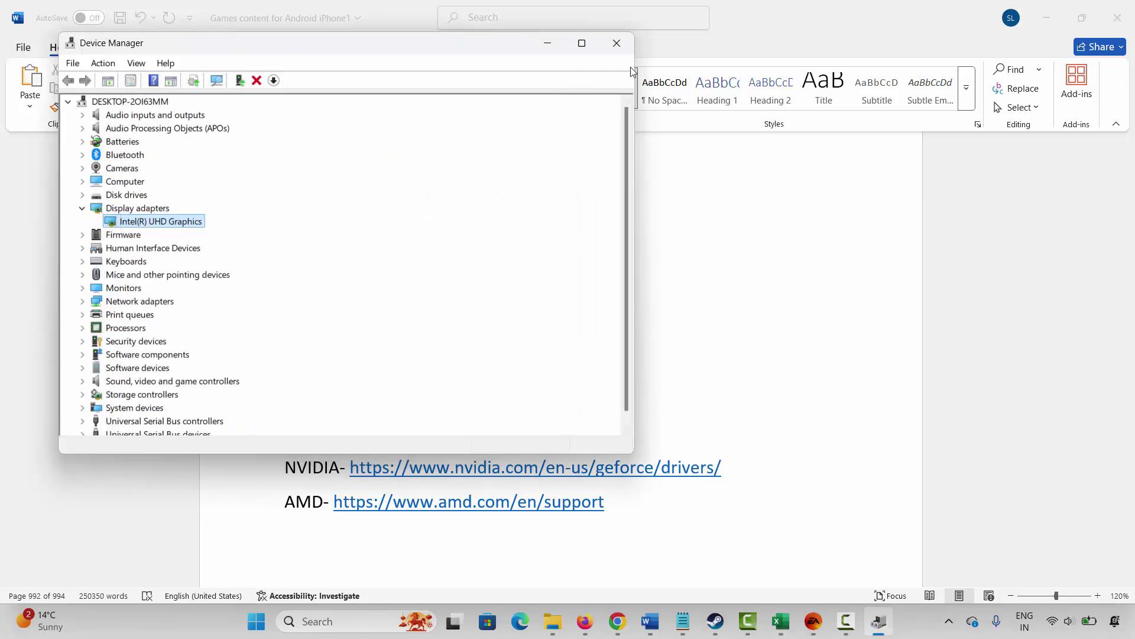
pyautogui.click(617, 43)
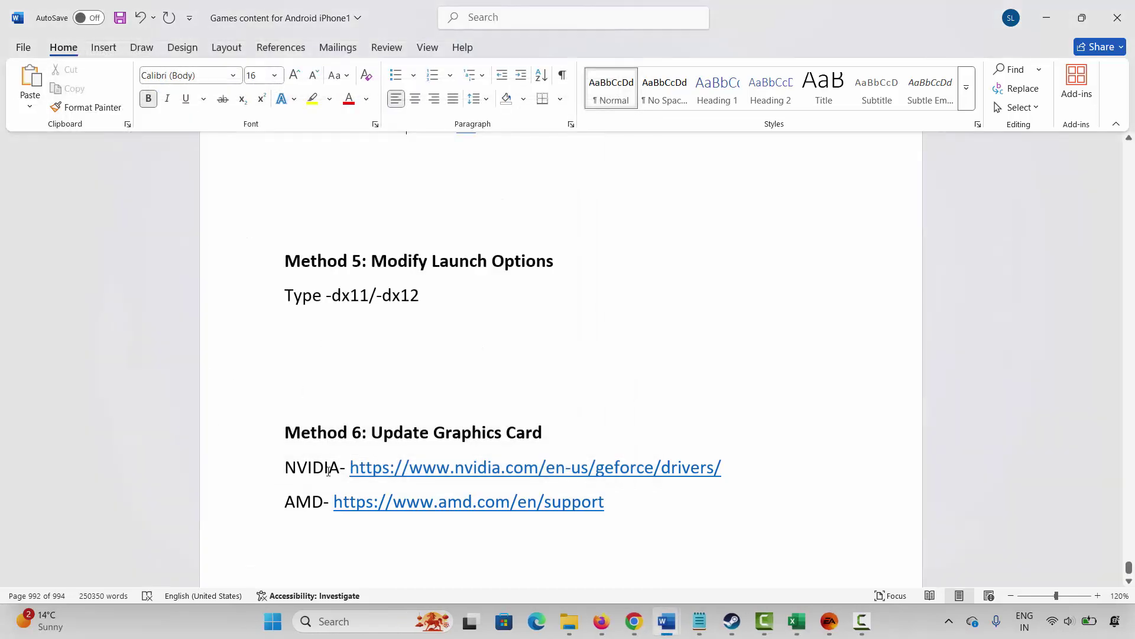
# Review the NVIDIA and AMD driver links in Method 6 and the third-party overlay advice in Method 7.
pyautogui.moveTo(300, 466); pyautogui.dragTo(311, 506)
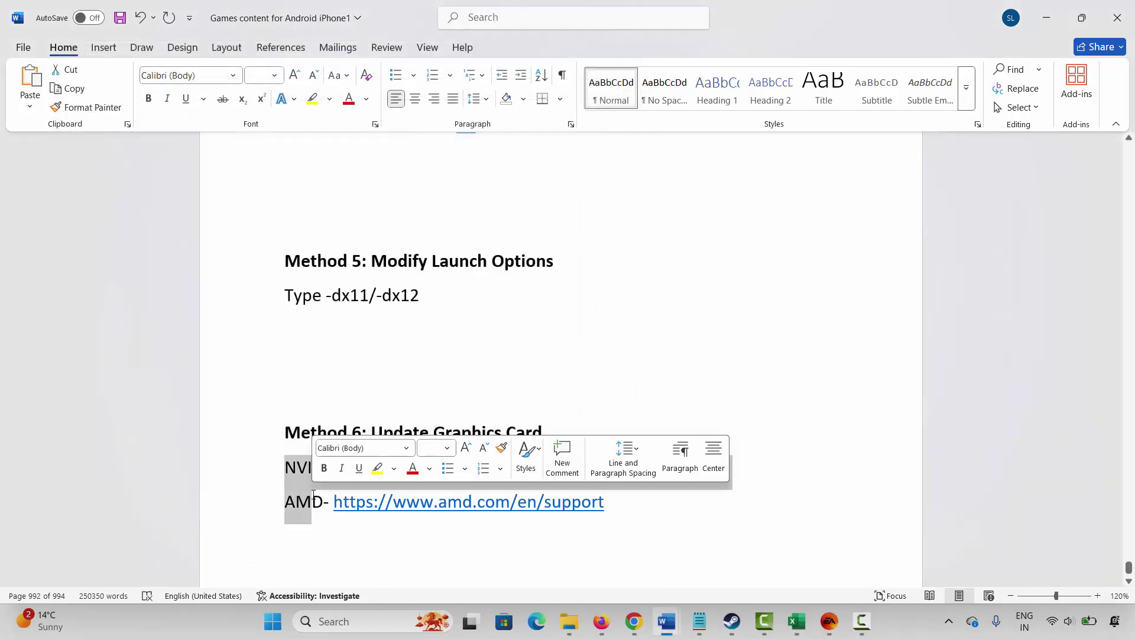
pyautogui.click(295, 513)
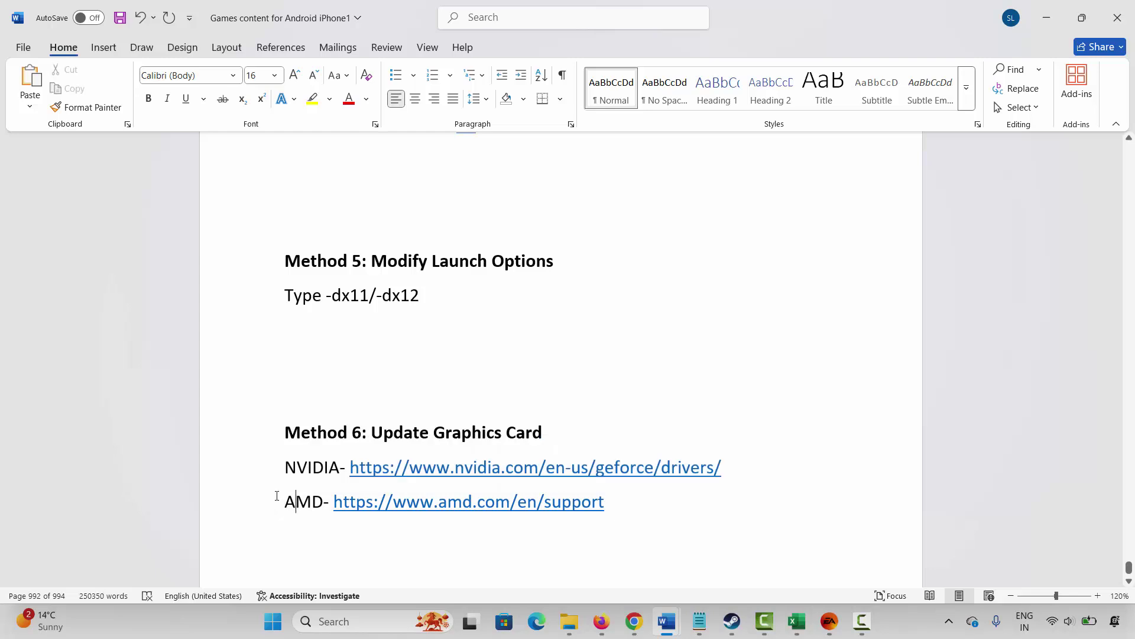
pyautogui.scroll(-3, 291, 492)
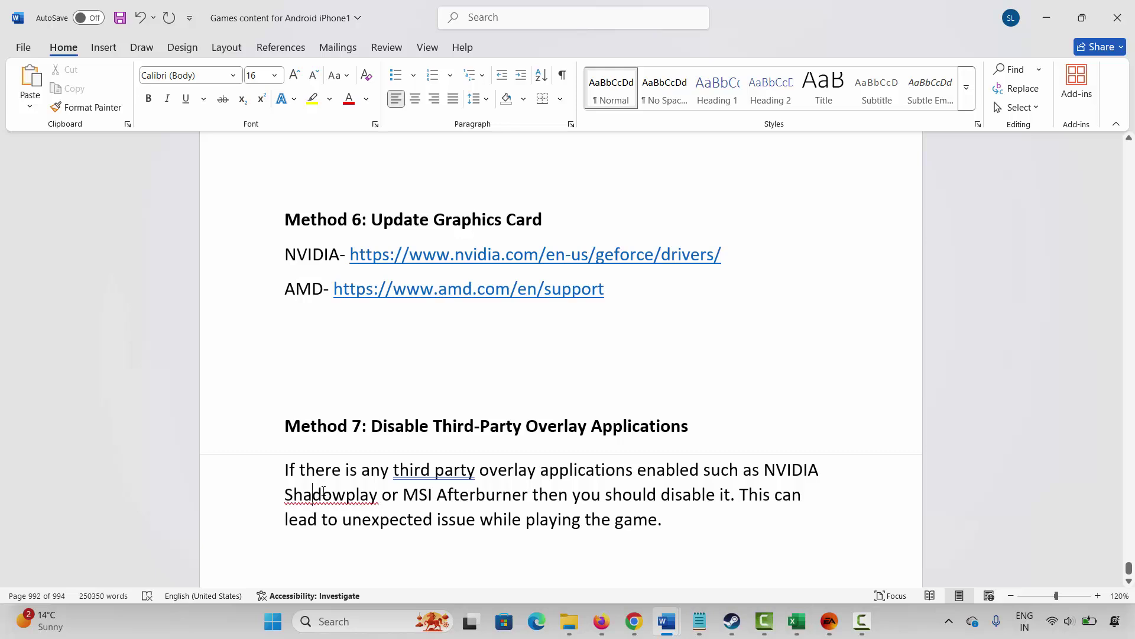
pyautogui.moveTo(402, 469); pyautogui.dragTo(635, 470)
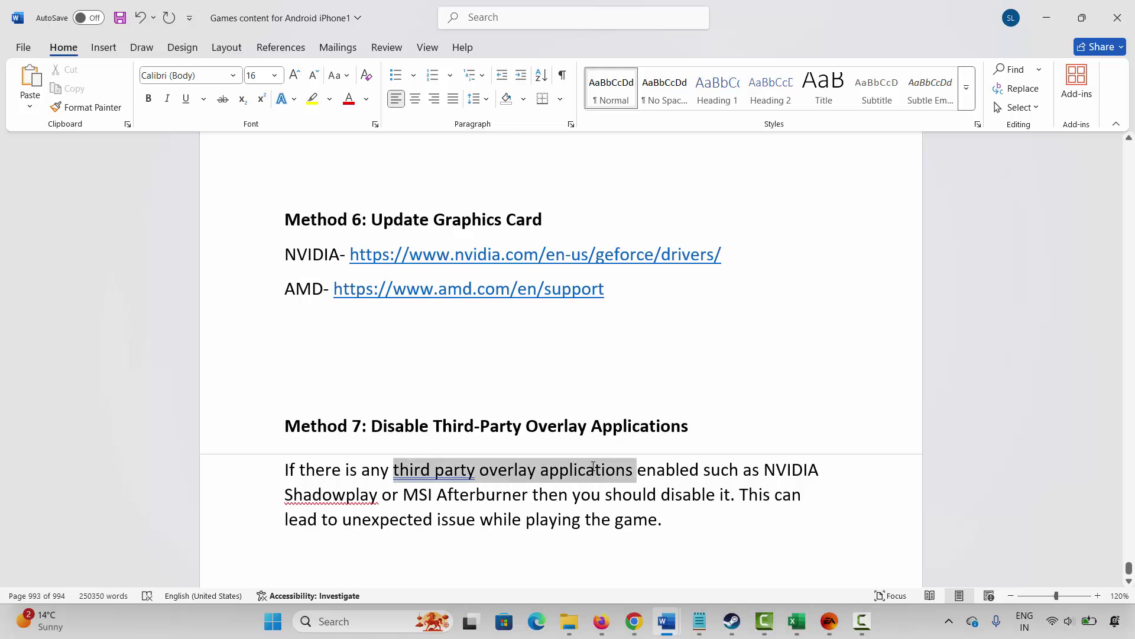
pyautogui.moveTo(322, 496); pyautogui.dragTo(529, 495)
pyautogui.click(610, 519)
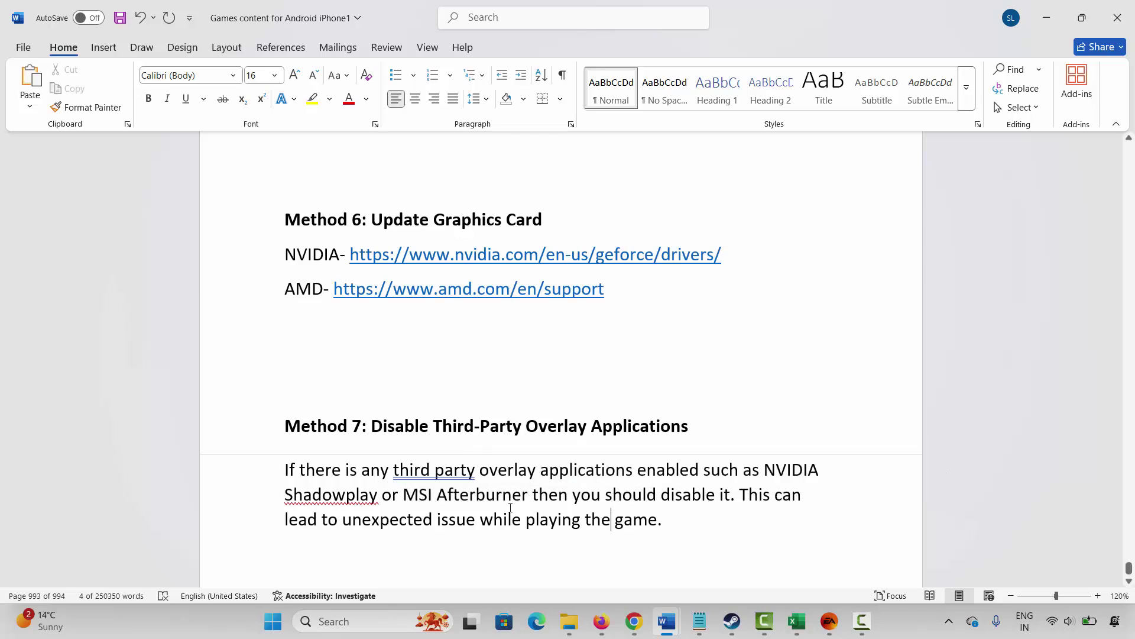
pyautogui.moveTo(362, 519); pyautogui.dragTo(417, 520)
# Go to Method 8 in the document and review its advice on disabling the antivirus program.
pyautogui.scroll(-3, 374, 468)
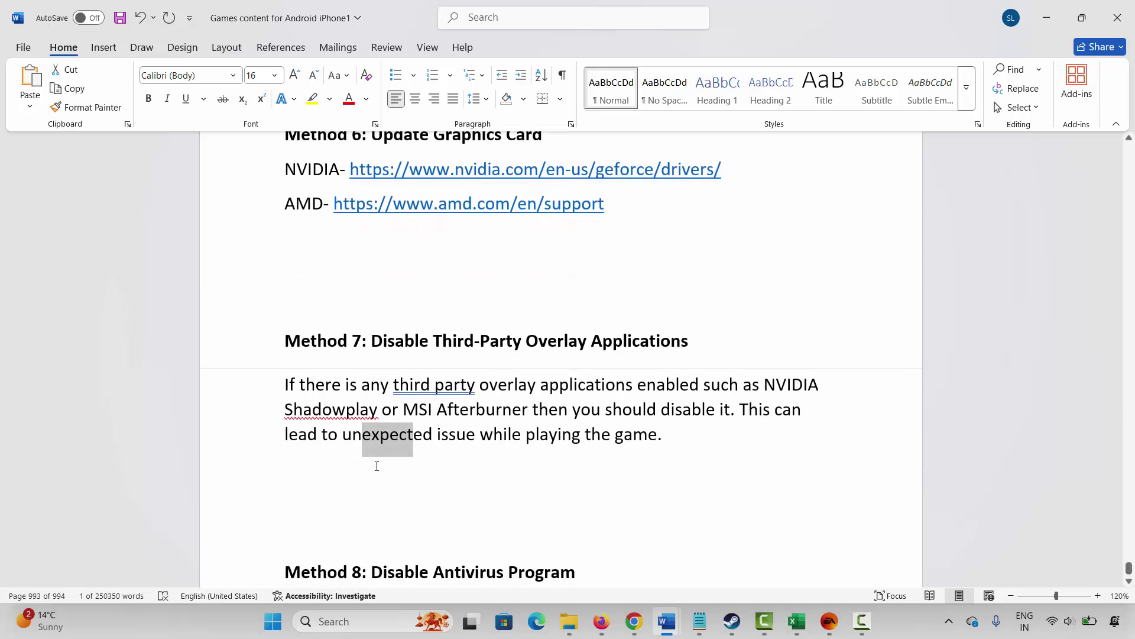
pyautogui.scroll(-1, 374, 468)
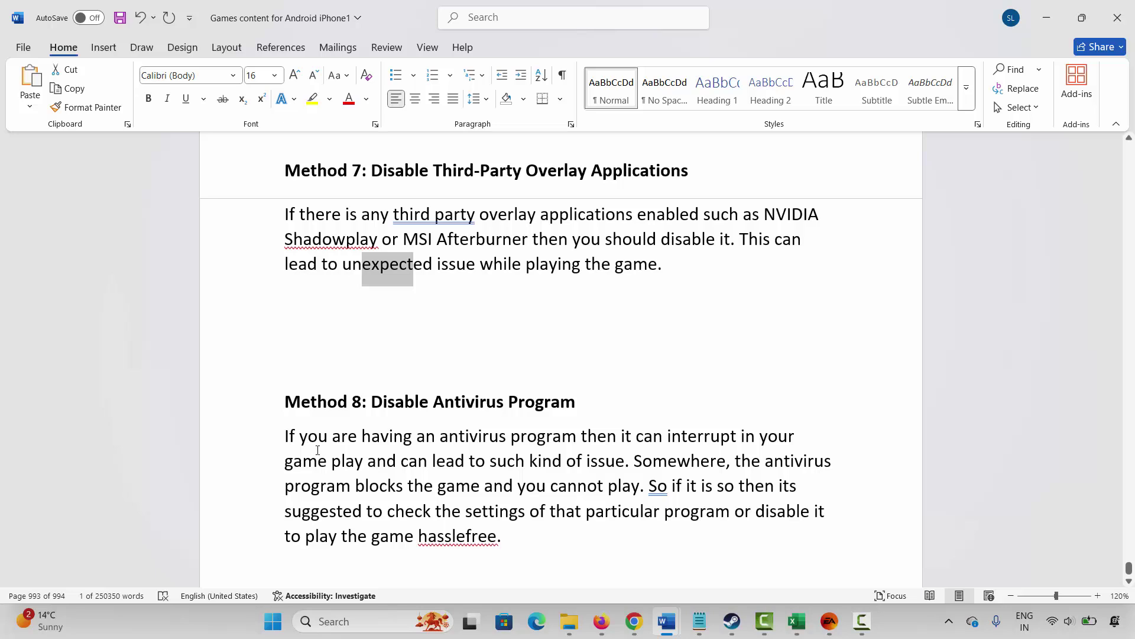
pyautogui.moveTo(299, 444); pyautogui.dragTo(633, 444)
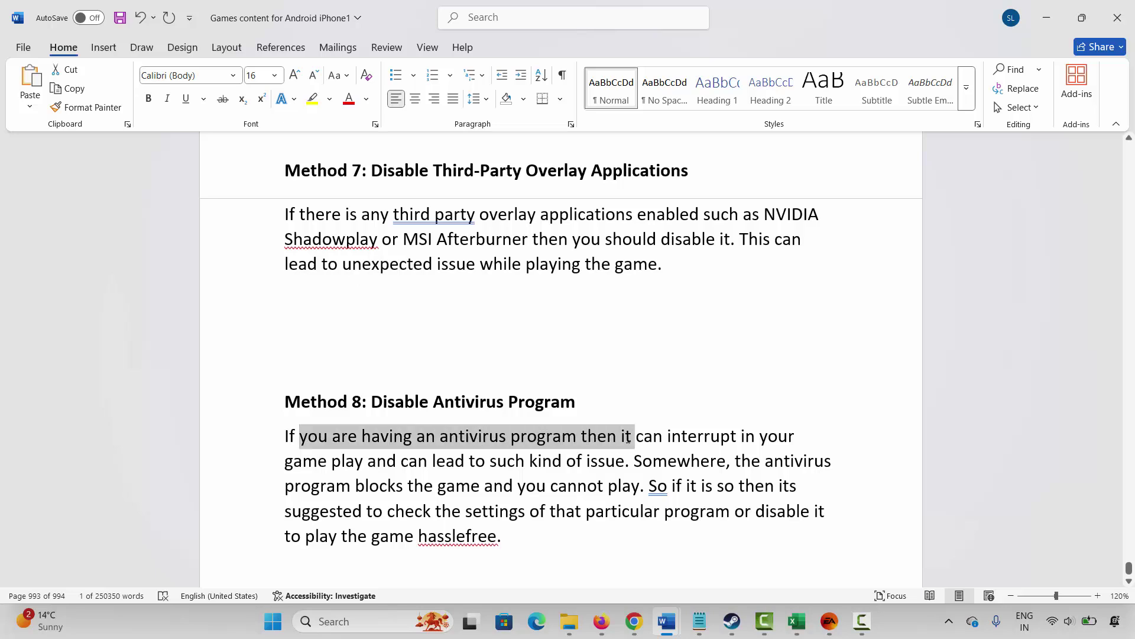
pyautogui.click(446, 461)
pyautogui.moveTo(286, 461); pyautogui.dragTo(489, 460)
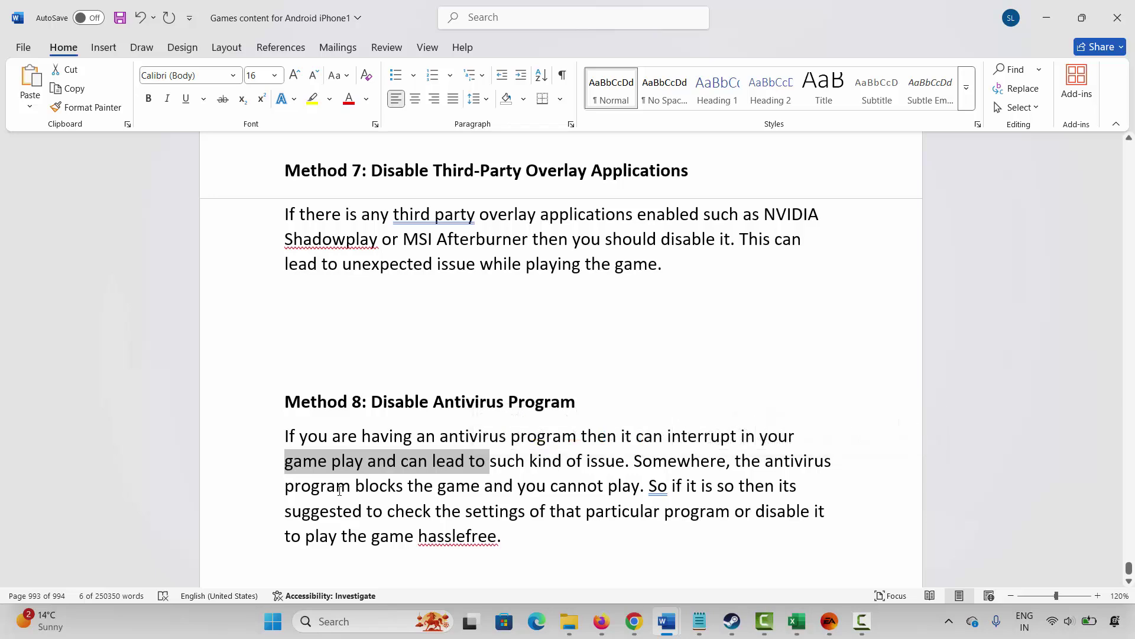
pyautogui.moveTo(286, 485); pyautogui.dragTo(548, 486)
pyautogui.click(649, 486)
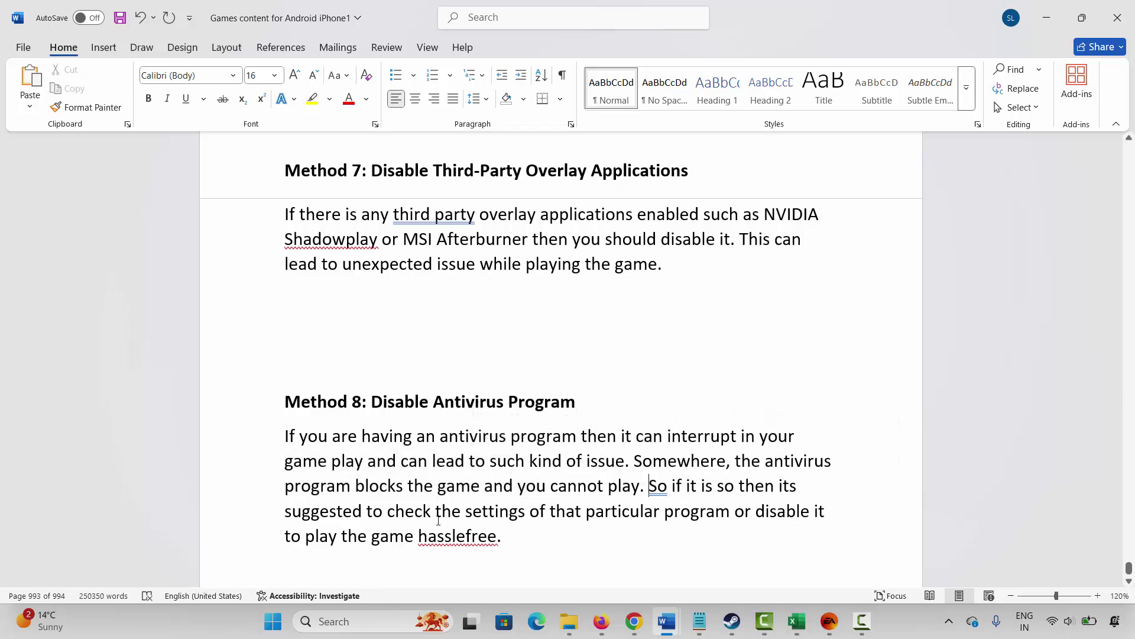
pyautogui.moveTo(368, 512); pyautogui.dragTo(662, 512)
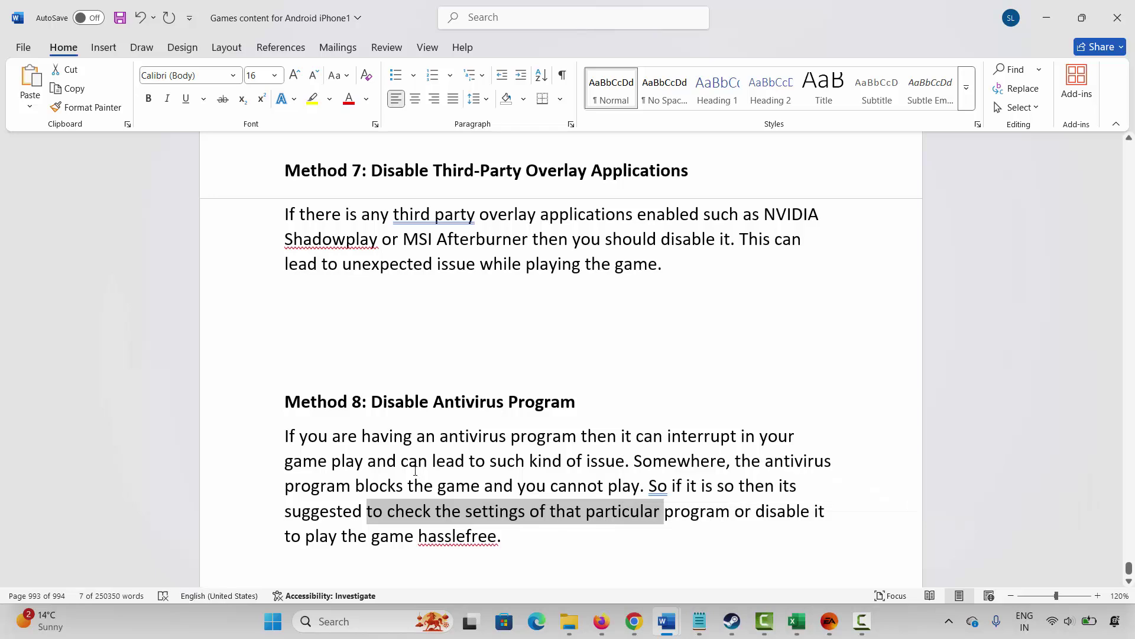
# Go to Method 9, select its Visual C++ download link, and switch to the Microsoft Learn download page in Chrome.
pyautogui.scroll(-4, 419, 453)
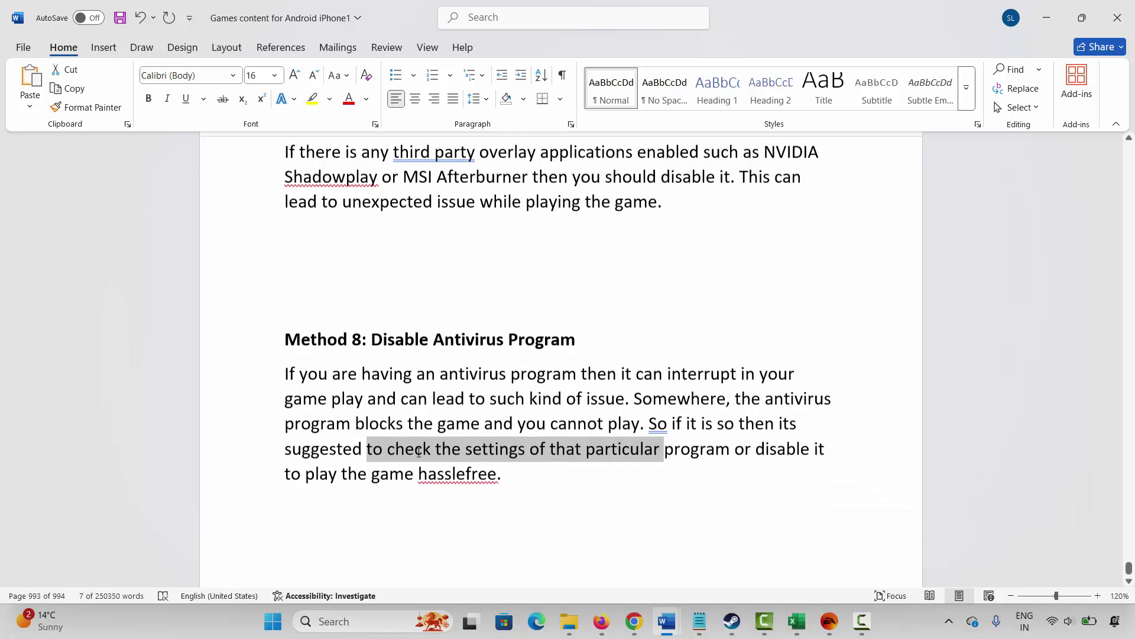
pyautogui.scroll(-1, 419, 452)
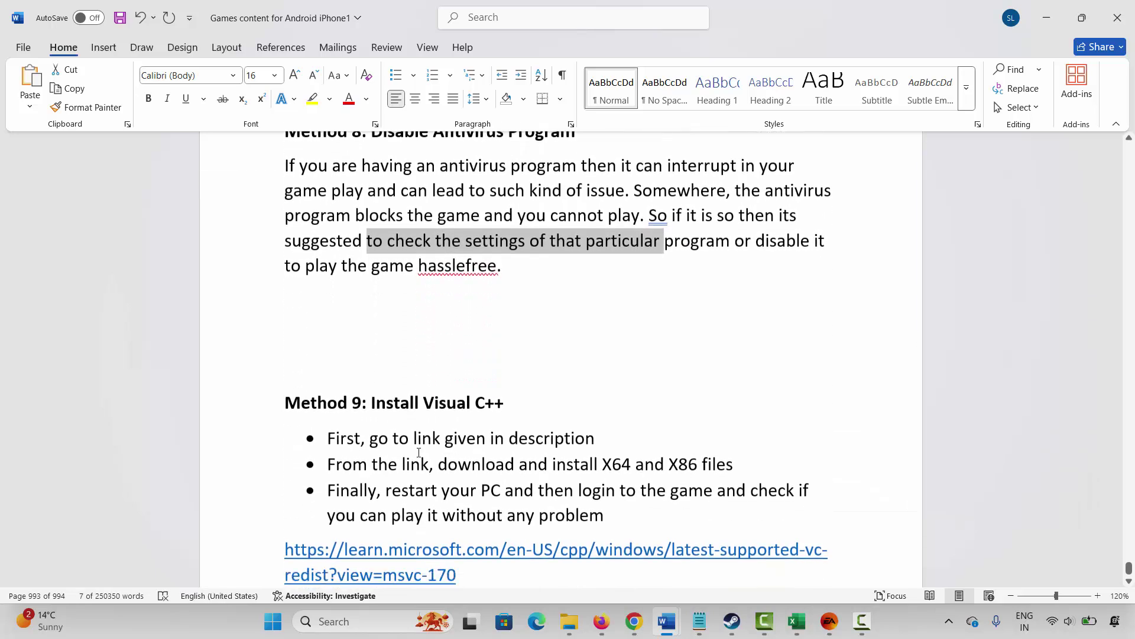
pyautogui.moveTo(281, 524); pyautogui.dragTo(459, 540)
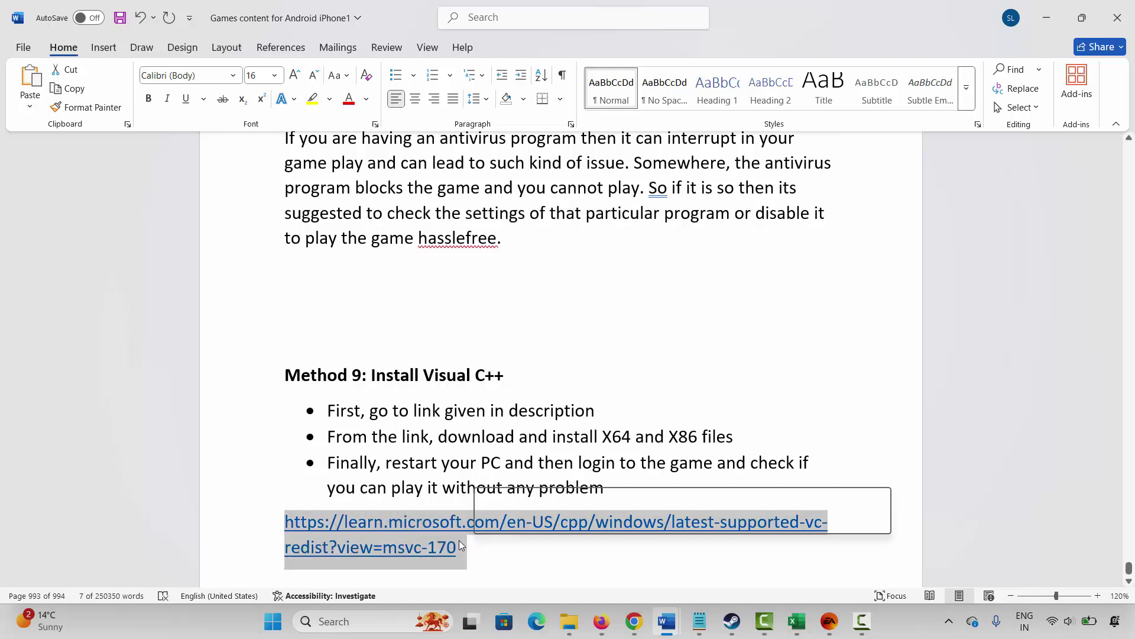
pyautogui.rightClick(414, 530)
pyautogui.click(453, 230)
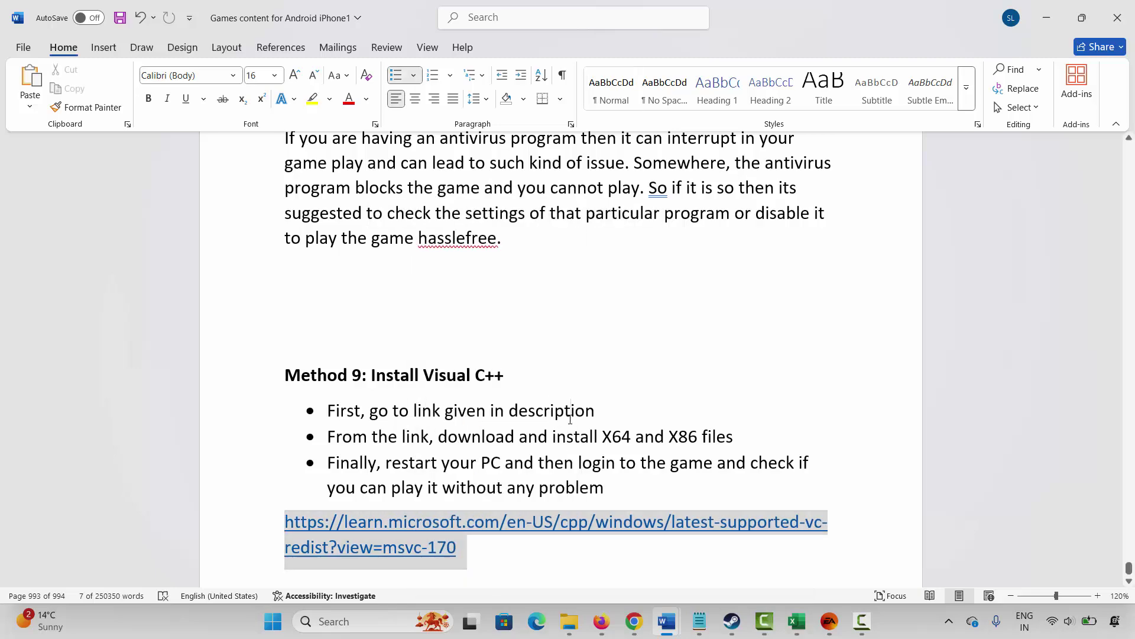
pyautogui.click(588, 408)
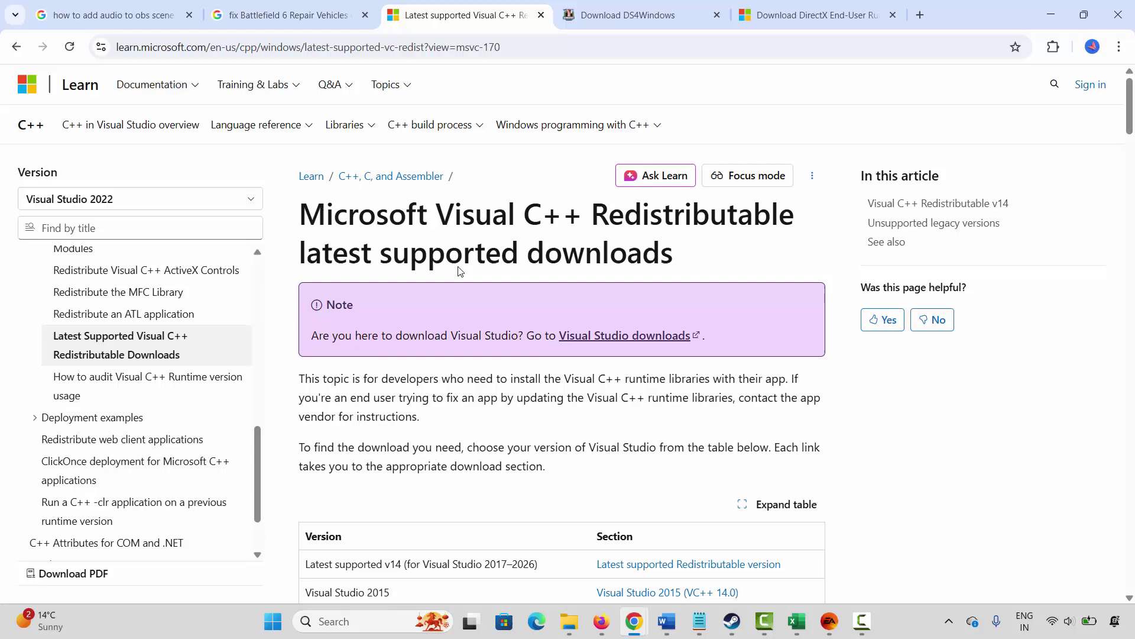
# Download the latest supported X86 Visual C++ Redistributable, launch its installer, and repair the installation.
pyautogui.scroll(-20, 460, 270)
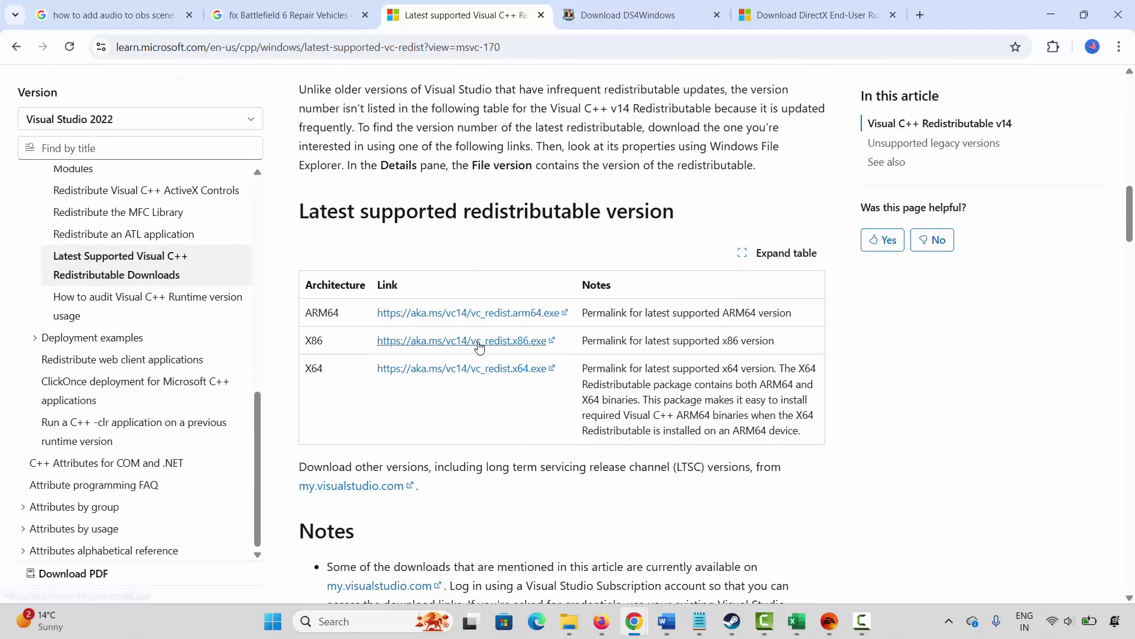
pyautogui.click(477, 342)
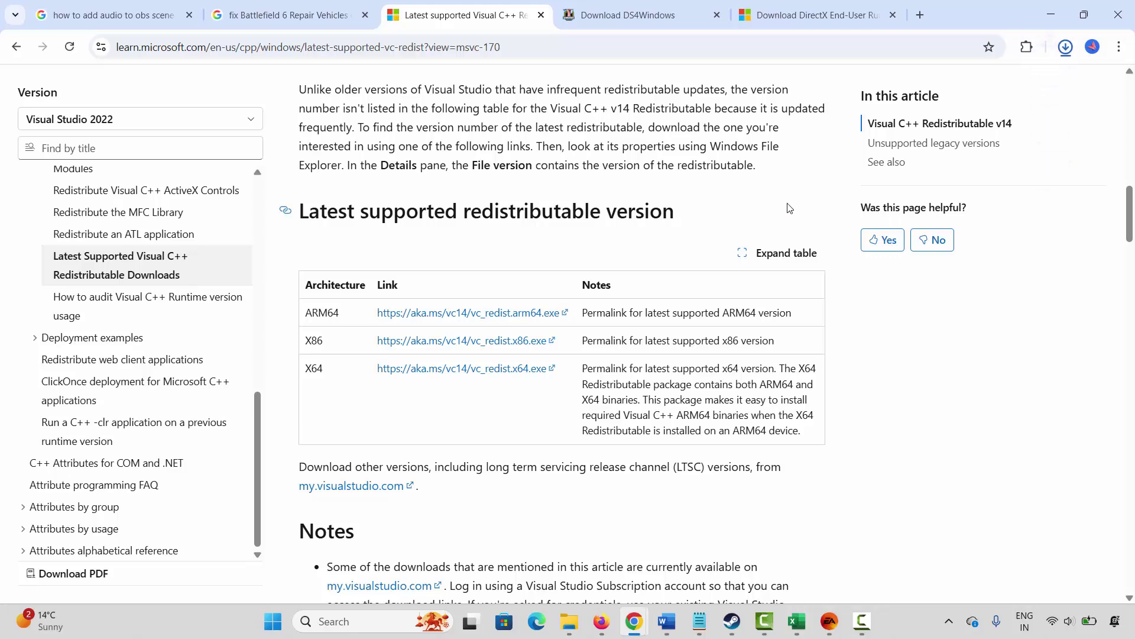
pyautogui.click(926, 89)
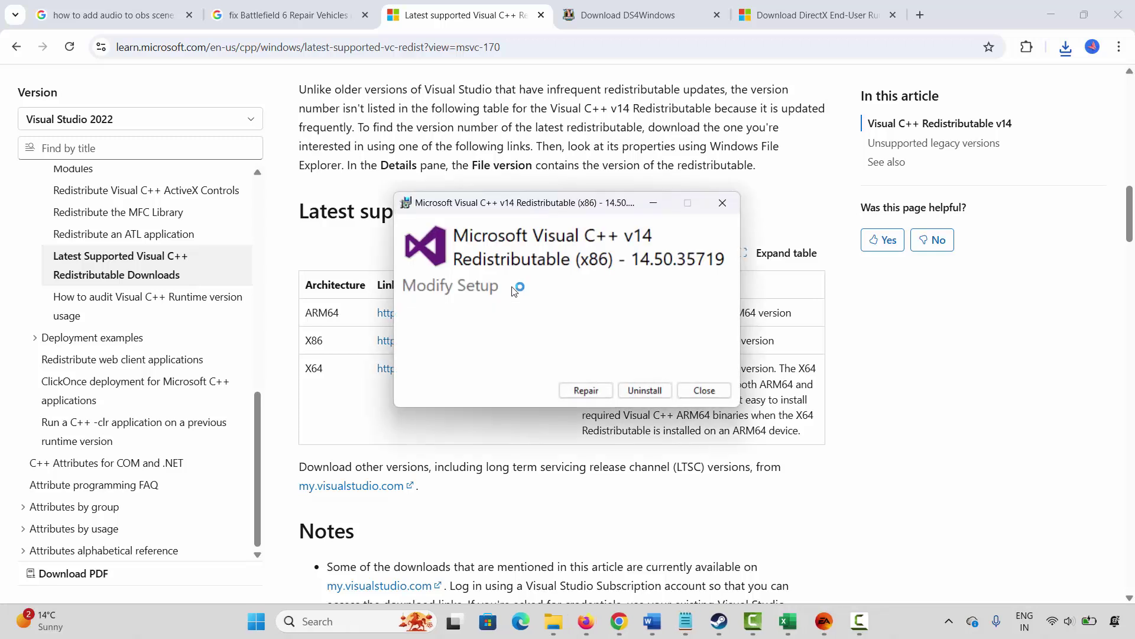
pyautogui.click(586, 391)
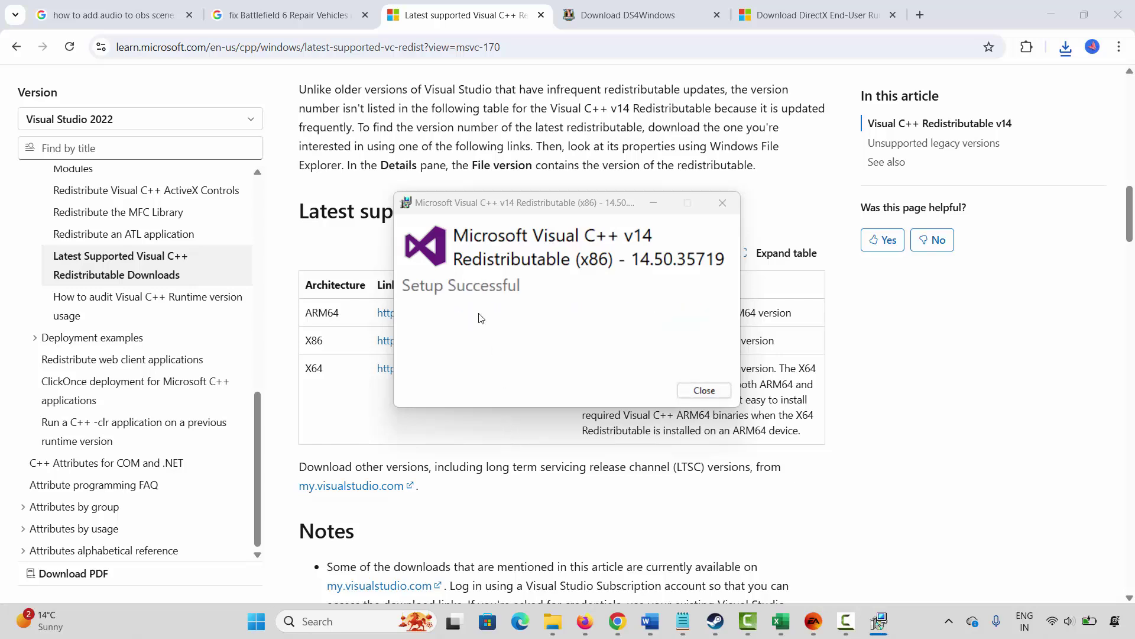
# Close the finished Visual C++ installer, switch back to the Word document, and highlight "login to the game" in Method 9.
pyautogui.click(702, 390)
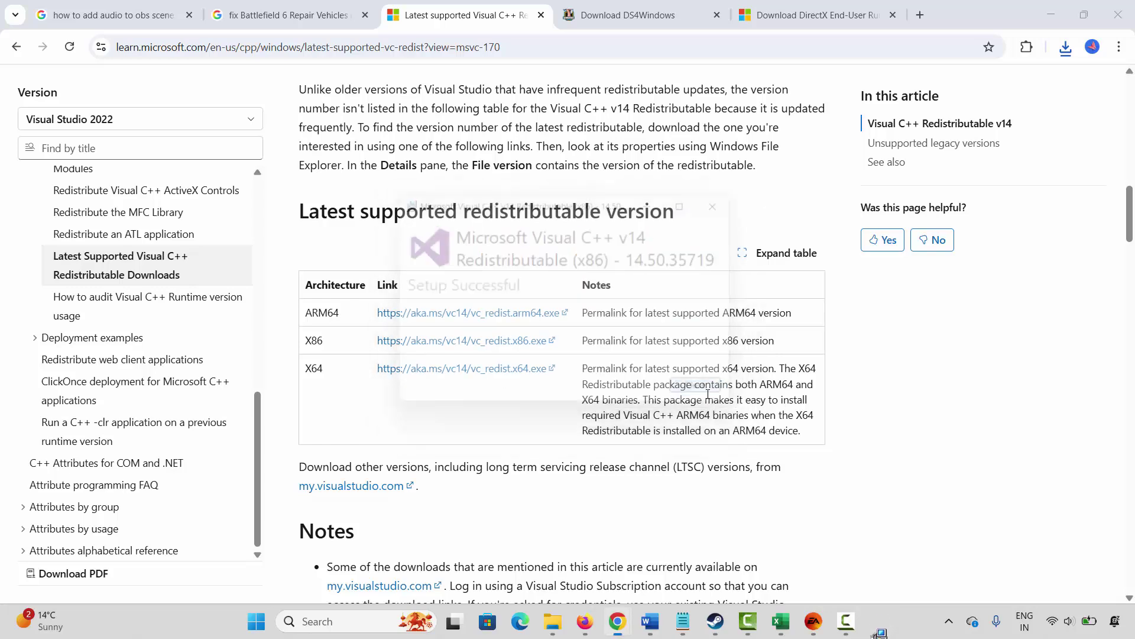
pyautogui.moveTo(667, 624)
pyautogui.click(762, 576)
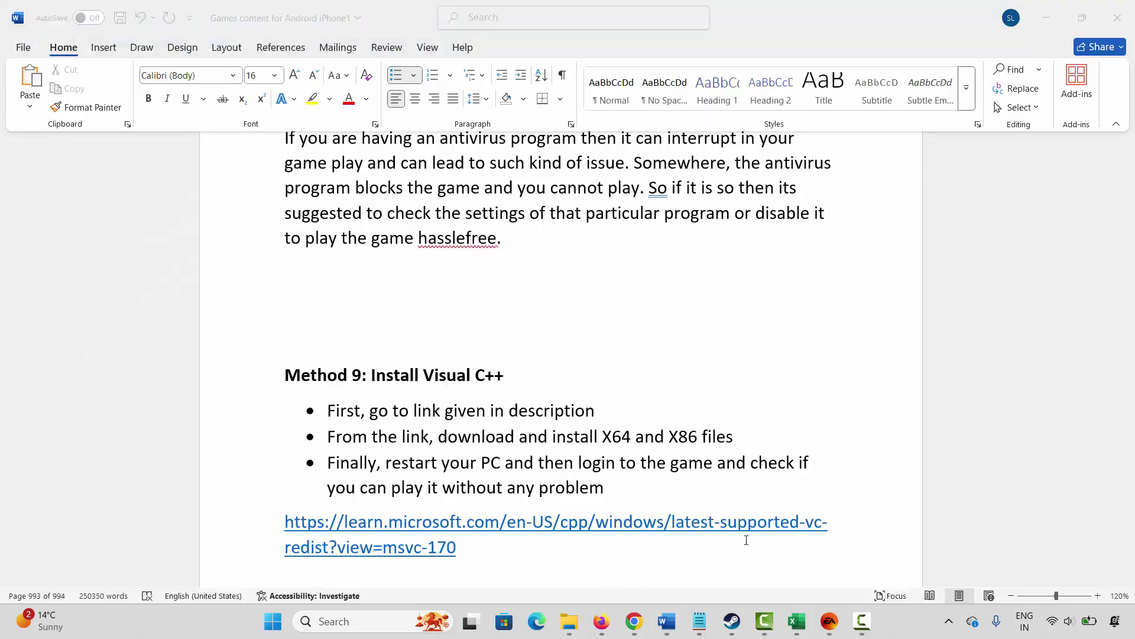
pyautogui.moveTo(615, 470); pyautogui.dragTo(712, 470)
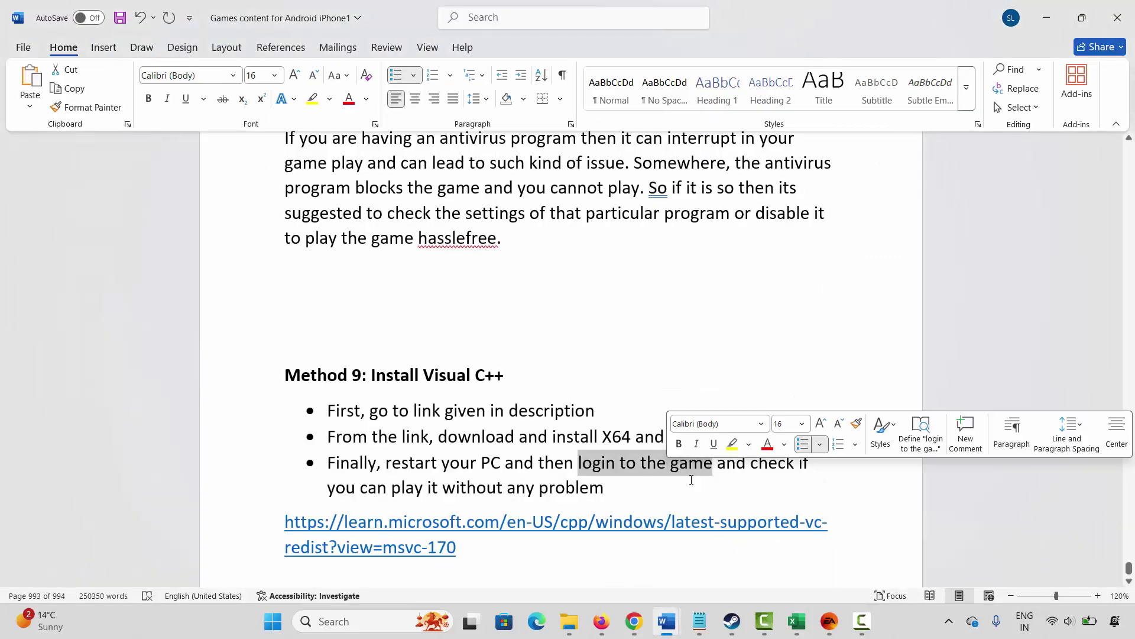
# Go to Method 10: Update Windows in the document, open the Windows Update settings, and check for updates.
pyautogui.scroll(-5, 440, 476)
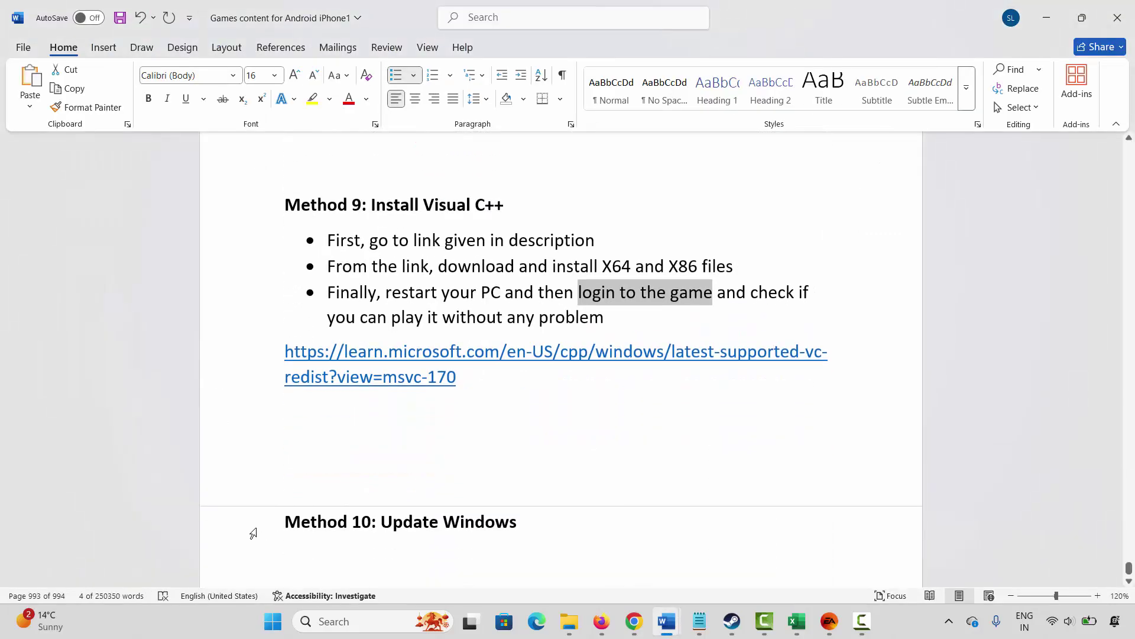
pyautogui.click(253, 534)
pyautogui.click(376, 619)
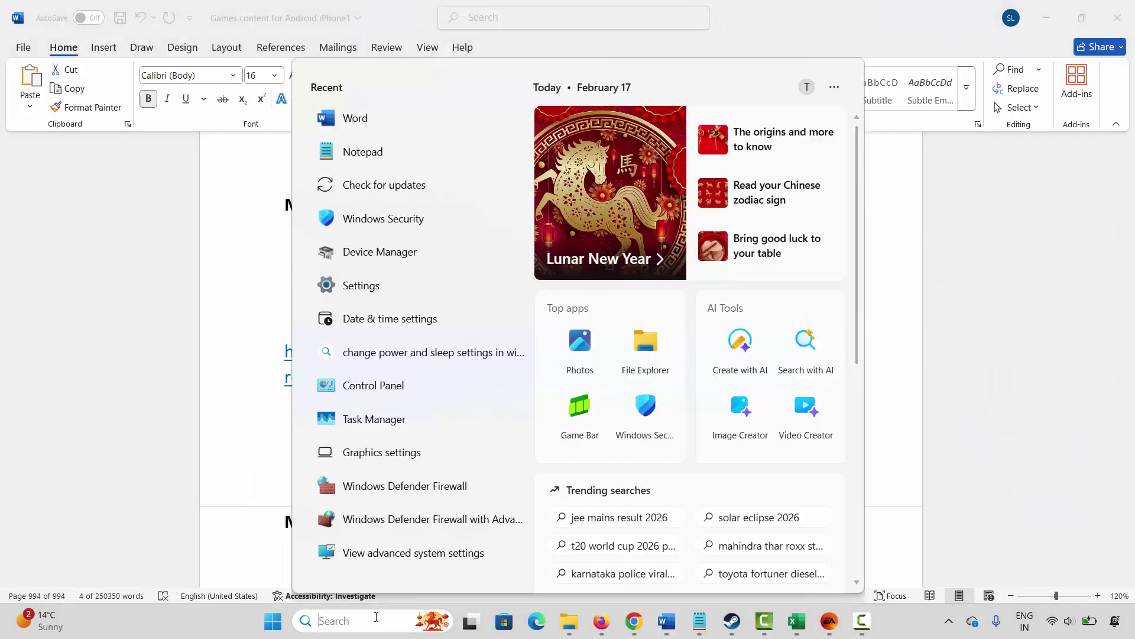
pyautogui.click(402, 188)
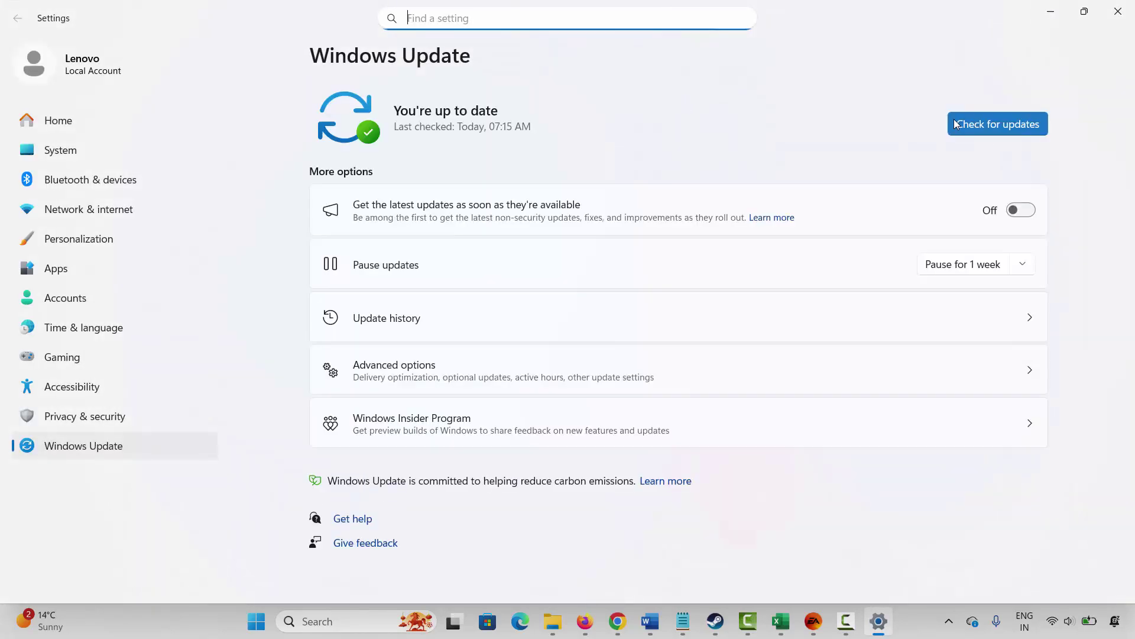
pyautogui.click(990, 127)
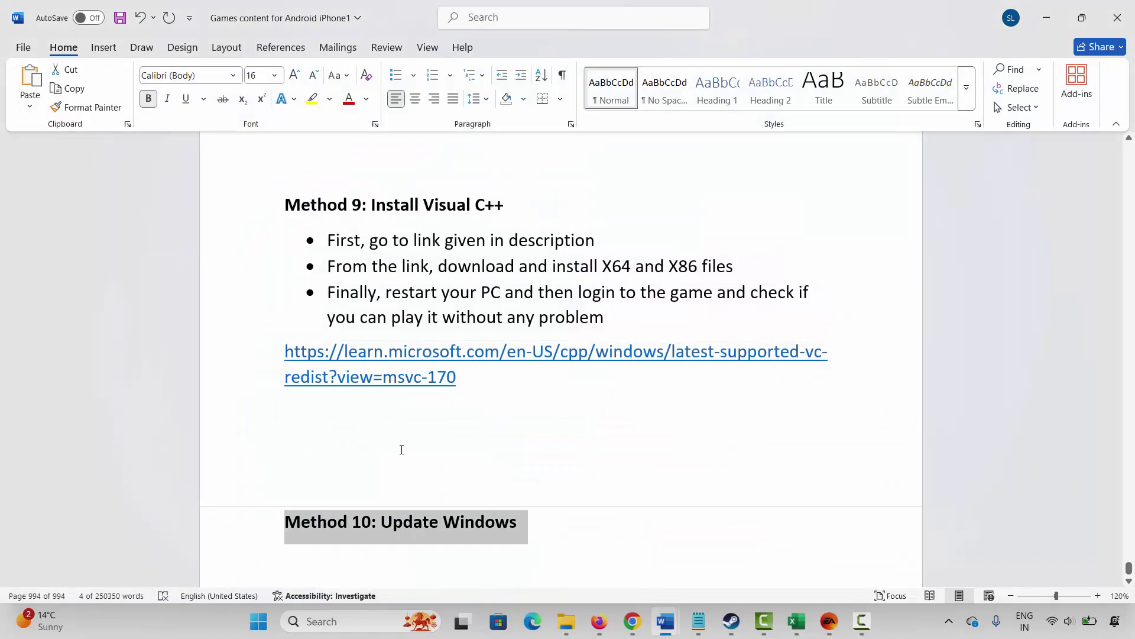
# Go to Method 11: Perform A Clean Boot, run msconfig, and hide all Microsoft services in the System Configuration services list.
pyautogui.scroll(-2, 402, 456)
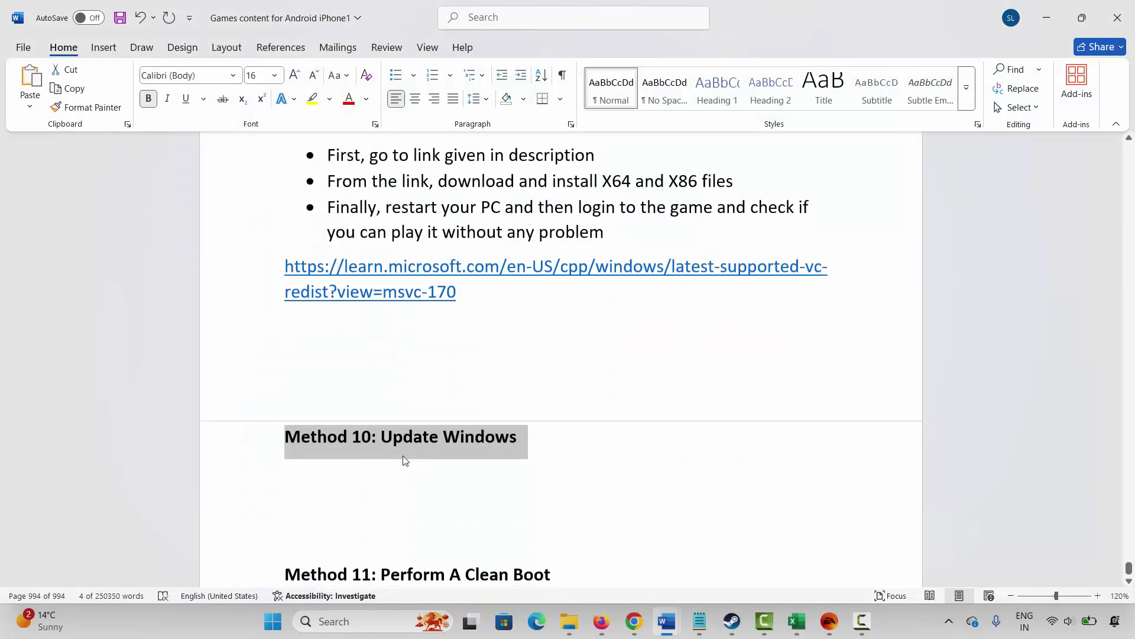
pyautogui.scroll(-2, 405, 457)
pyautogui.click(261, 500)
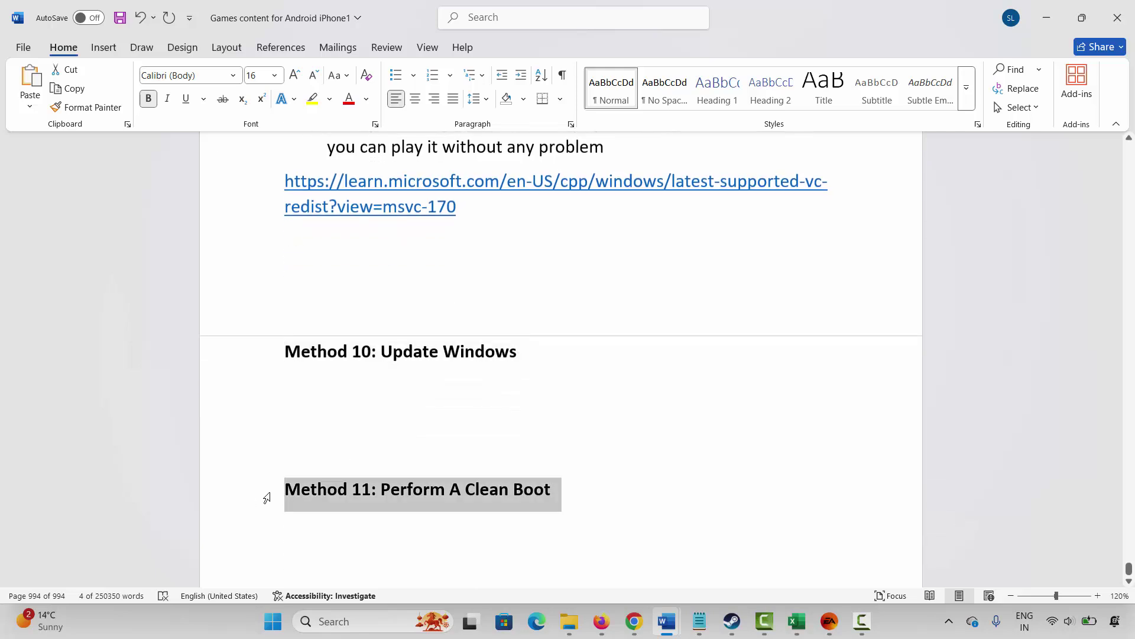
pyautogui.click(391, 491)
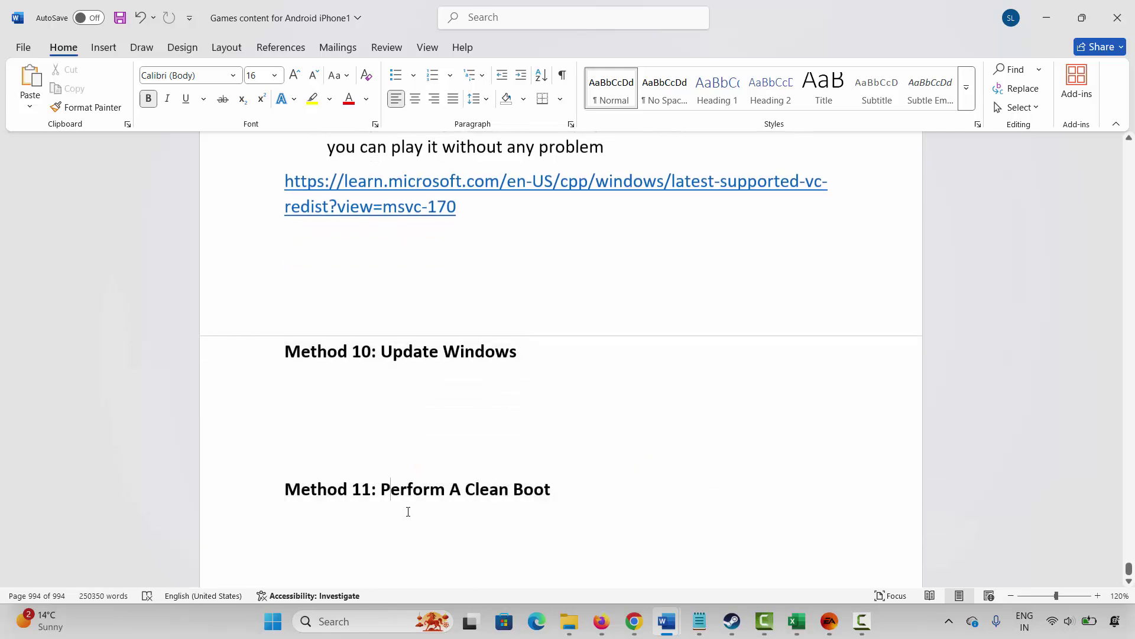
pyautogui.press('super+r')
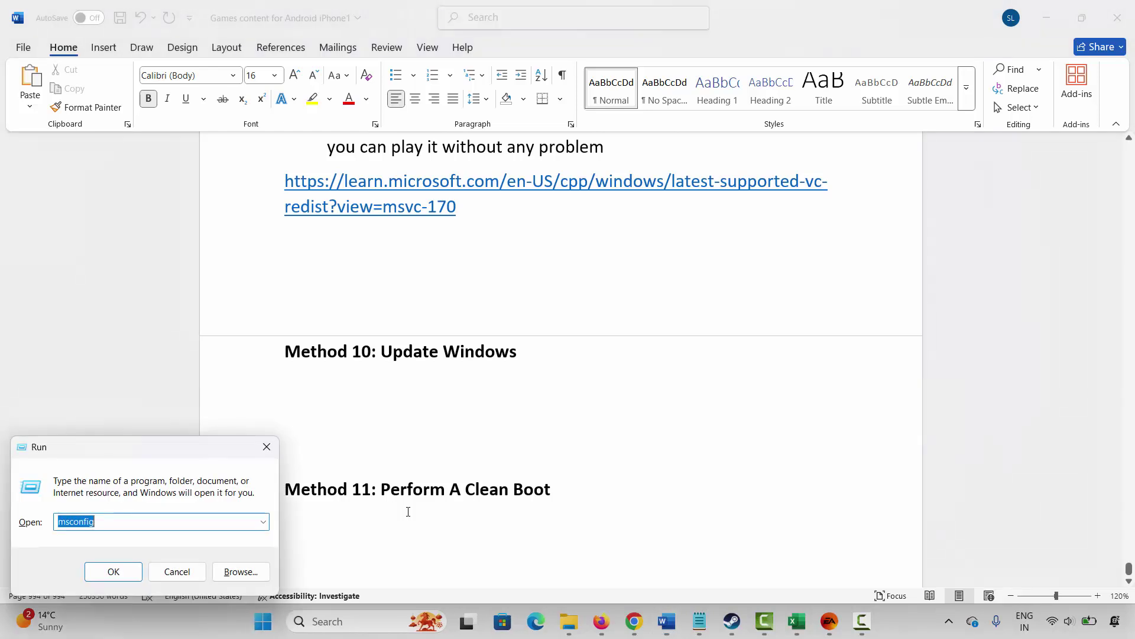
pyautogui.press('Return')
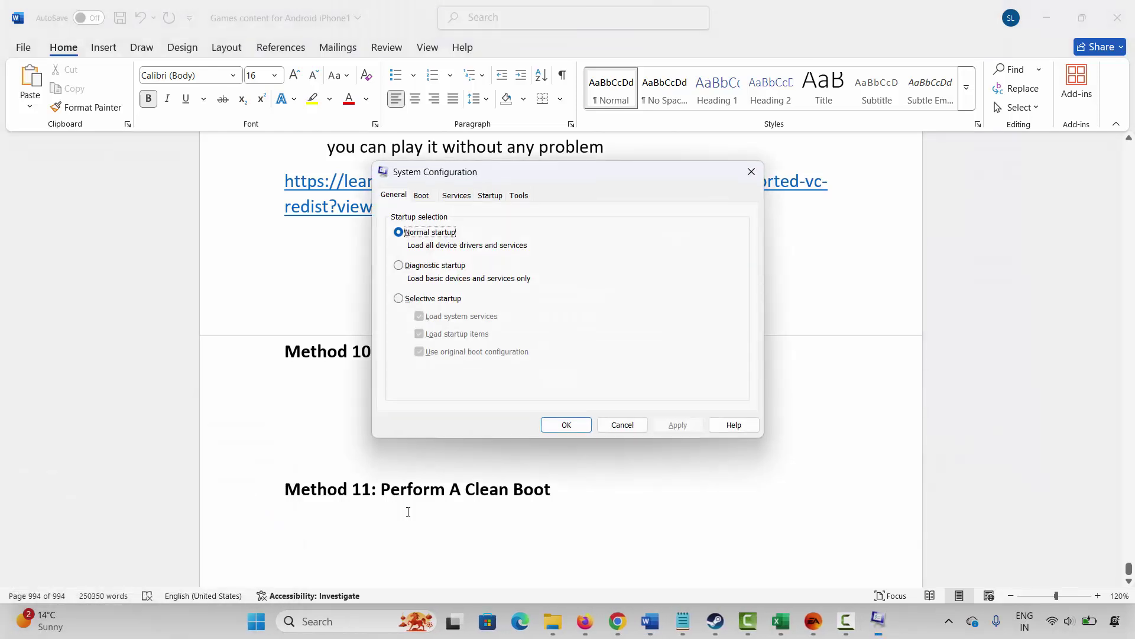
pyautogui.click(457, 196)
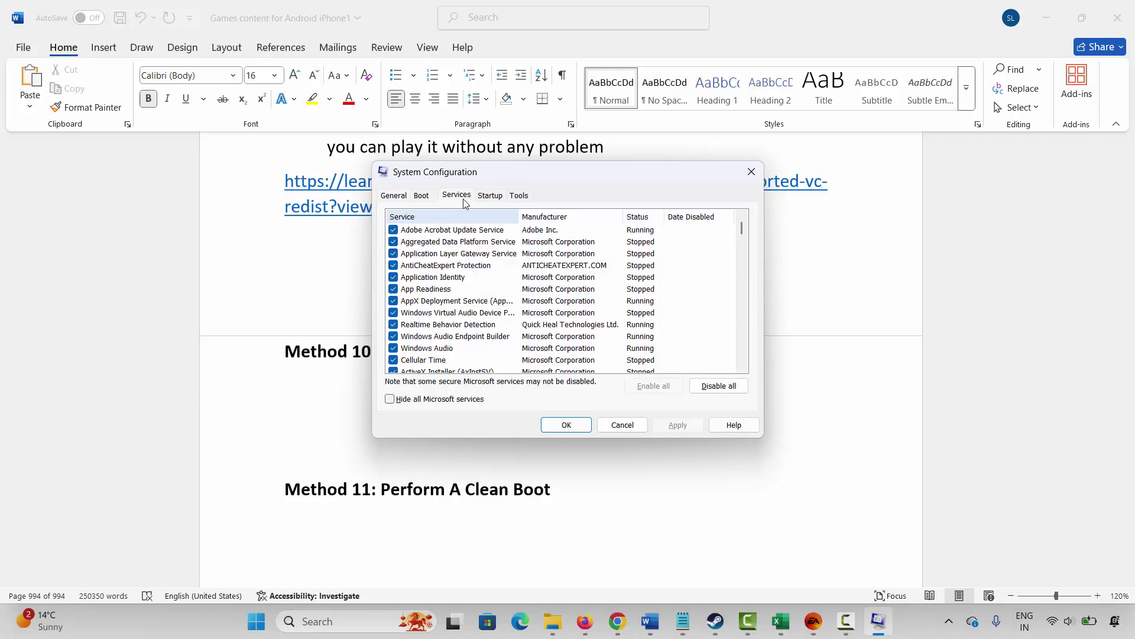
pyautogui.click(398, 402)
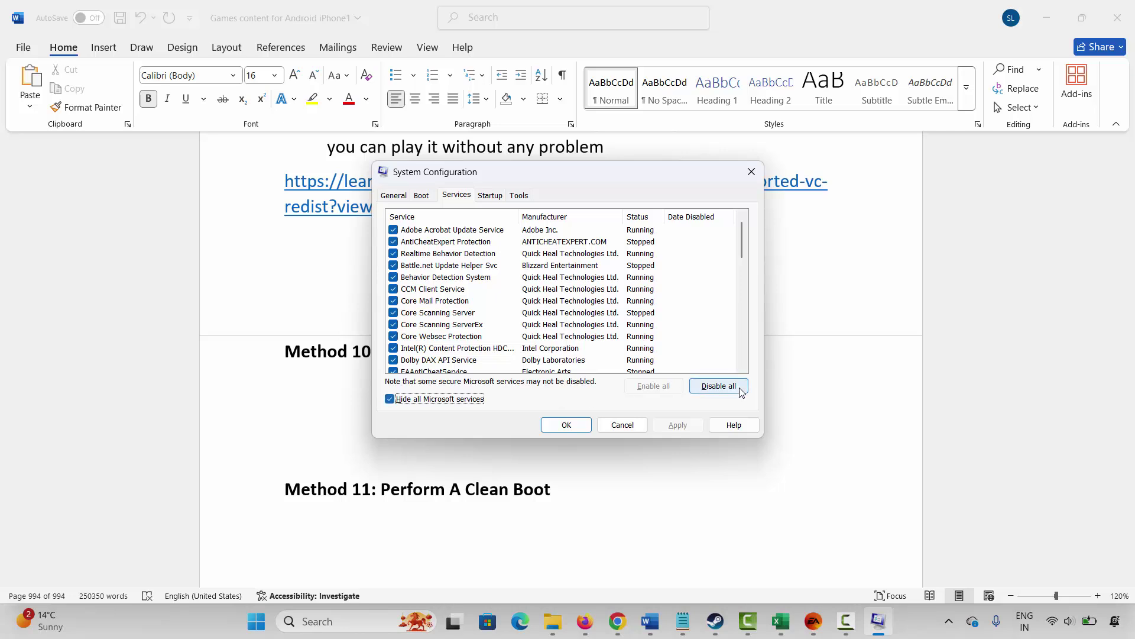
# View the startup apps in Task Manager, select EALauncher, and close Task Manager and System Configuration without changes.
pyautogui.click(494, 197)
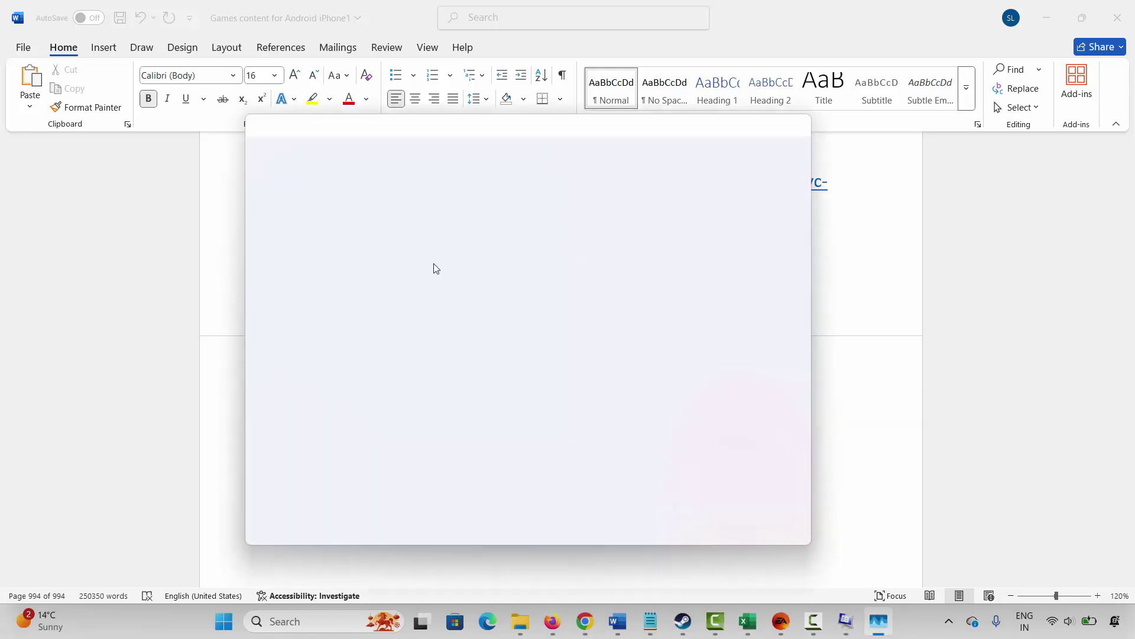
pyautogui.scroll(-1, 343, 373)
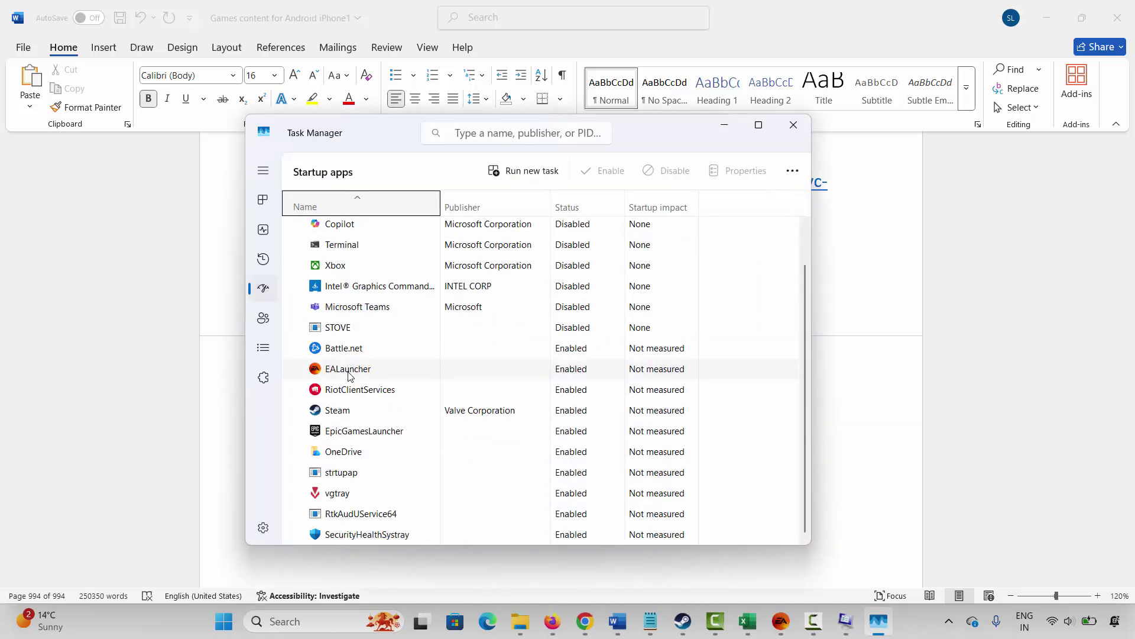
pyautogui.scroll(1, 355, 383)
pyautogui.click(356, 389)
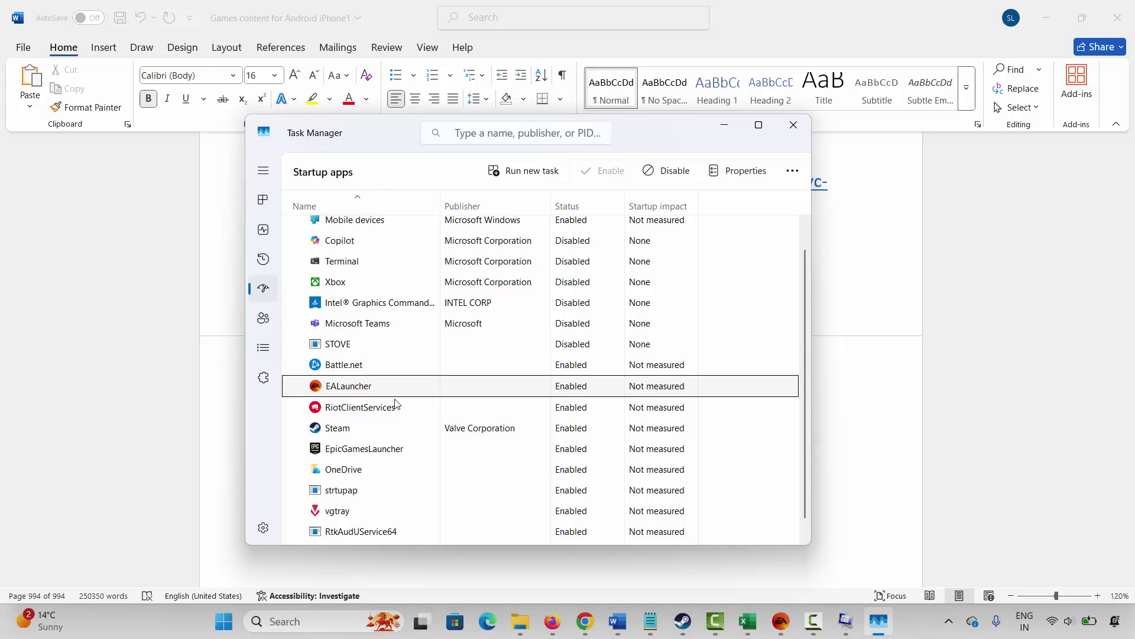
pyautogui.click(794, 125)
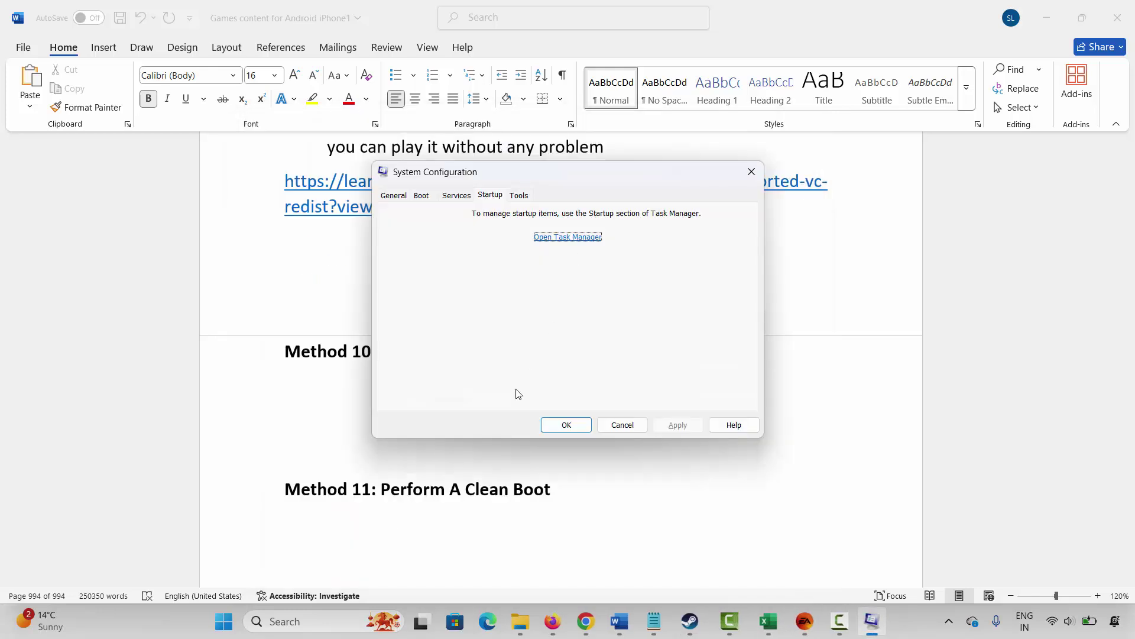
pyautogui.click(751, 172)
# Select the Method 12: Close Unnecessary Background Tasks heading in the document and open Task Manager.
pyautogui.scroll(-3, 334, 471)
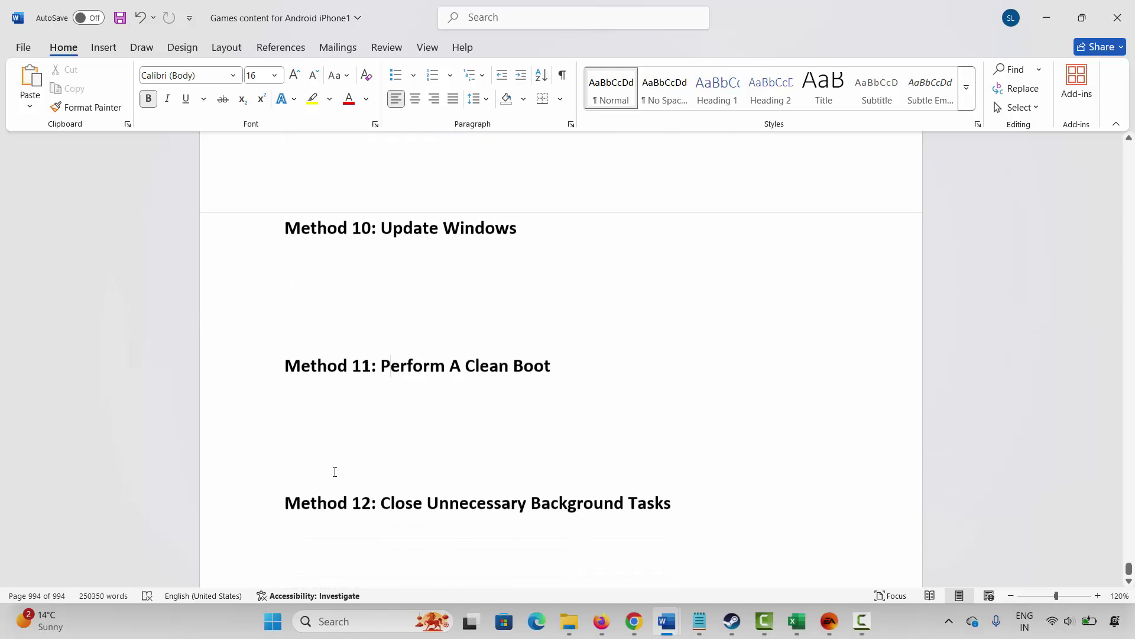
pyautogui.click(253, 520)
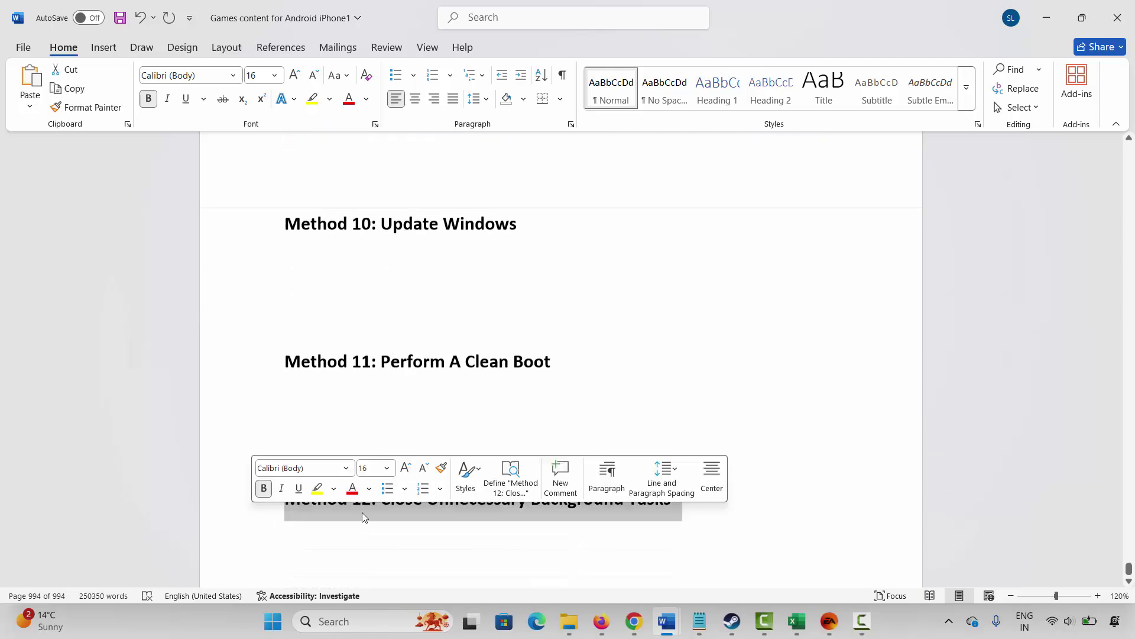
pyautogui.click(347, 622)
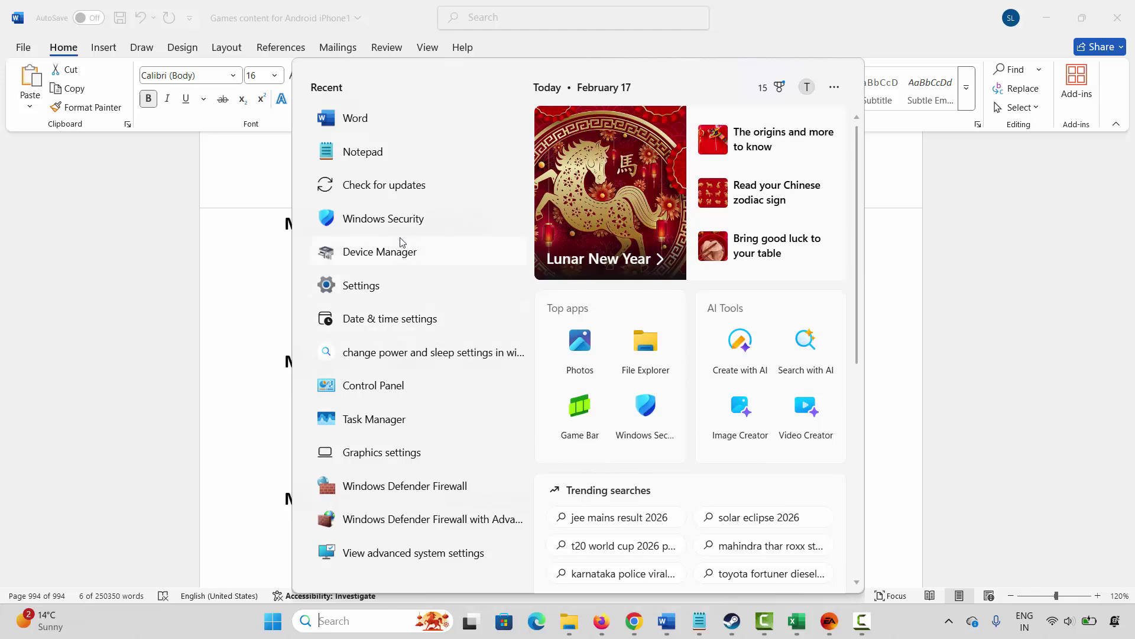
pyautogui.click(379, 418)
# Browse the background processes, show the available actions for an EA process, and close Task Manager without ending it.
pyautogui.scroll(-1, 382, 408)
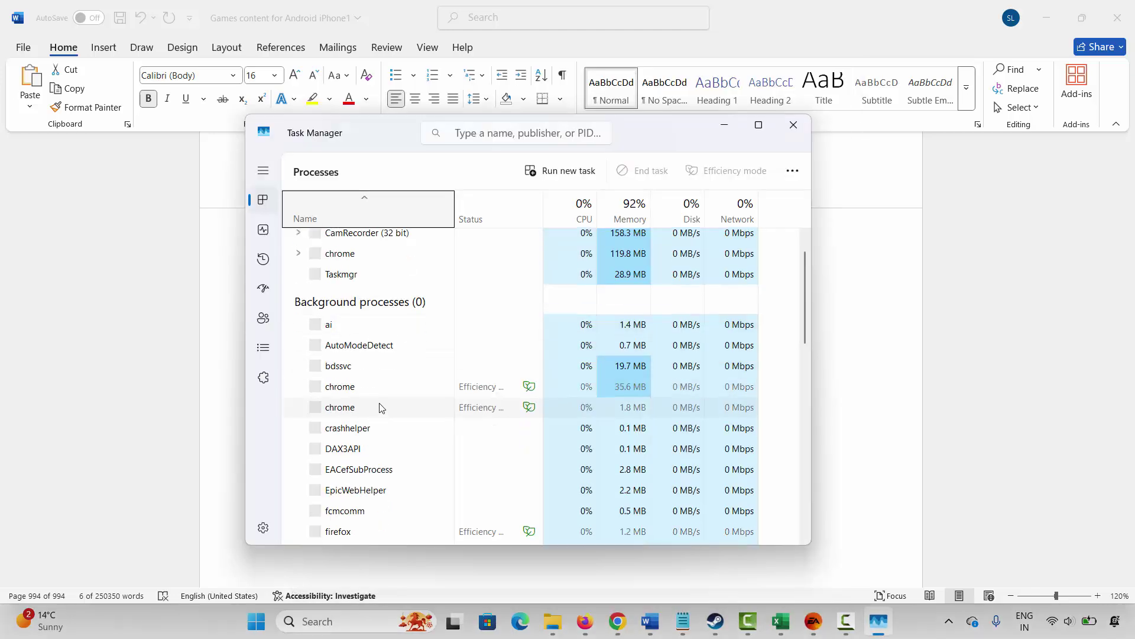
pyautogui.scroll(-2, 371, 417)
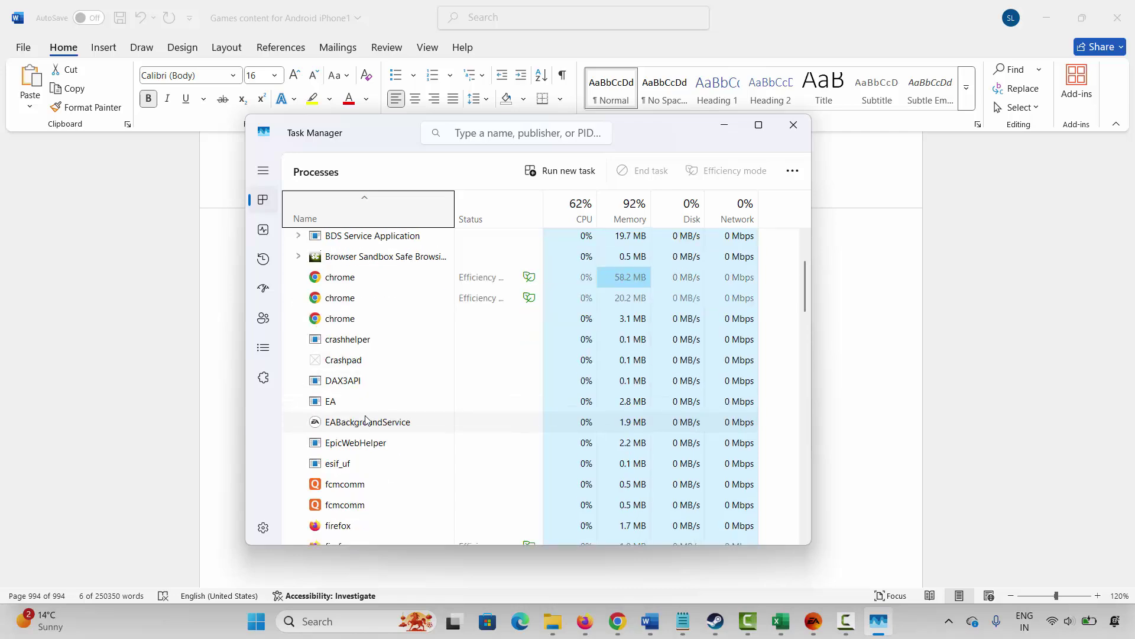
pyautogui.scroll(-2, 369, 423)
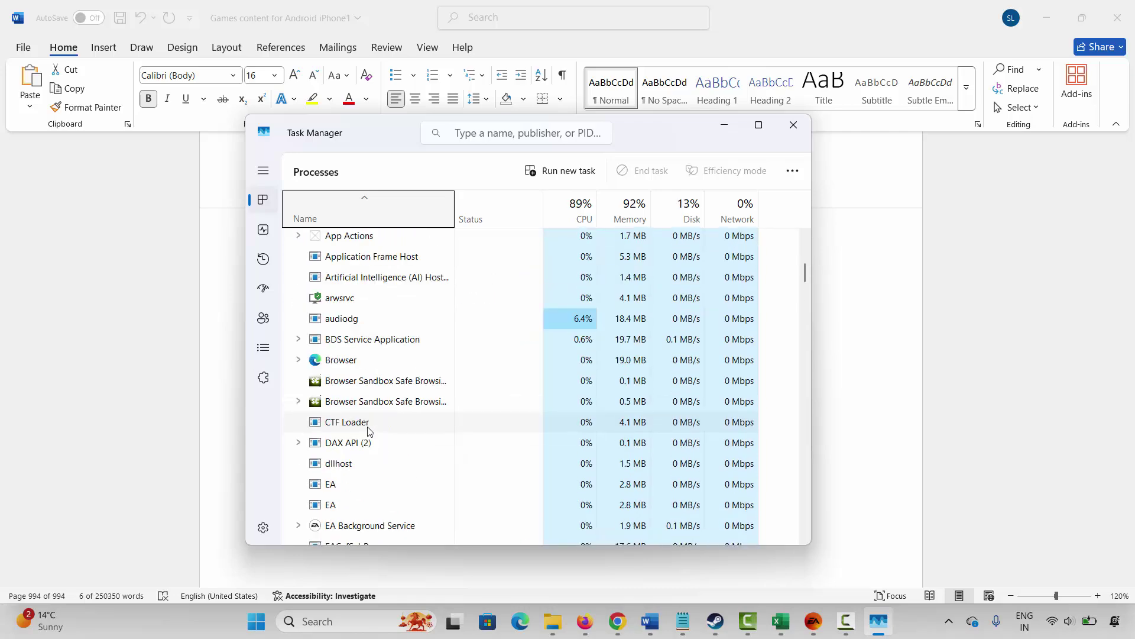
pyautogui.scroll(-3, 353, 428)
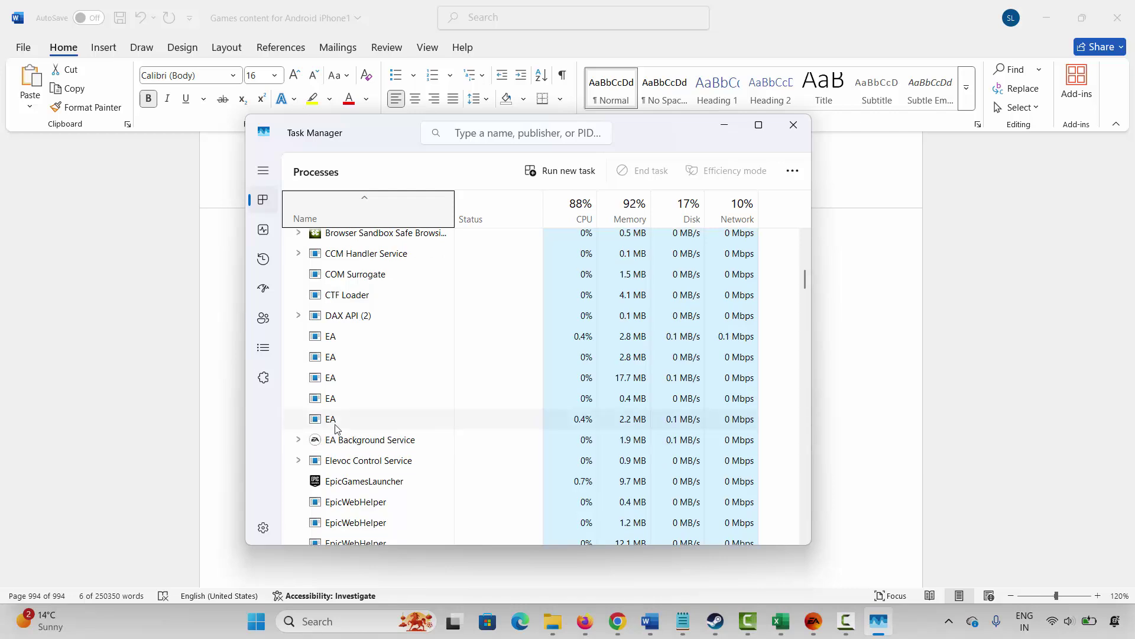
pyautogui.click(335, 427)
pyautogui.rightClick(339, 440)
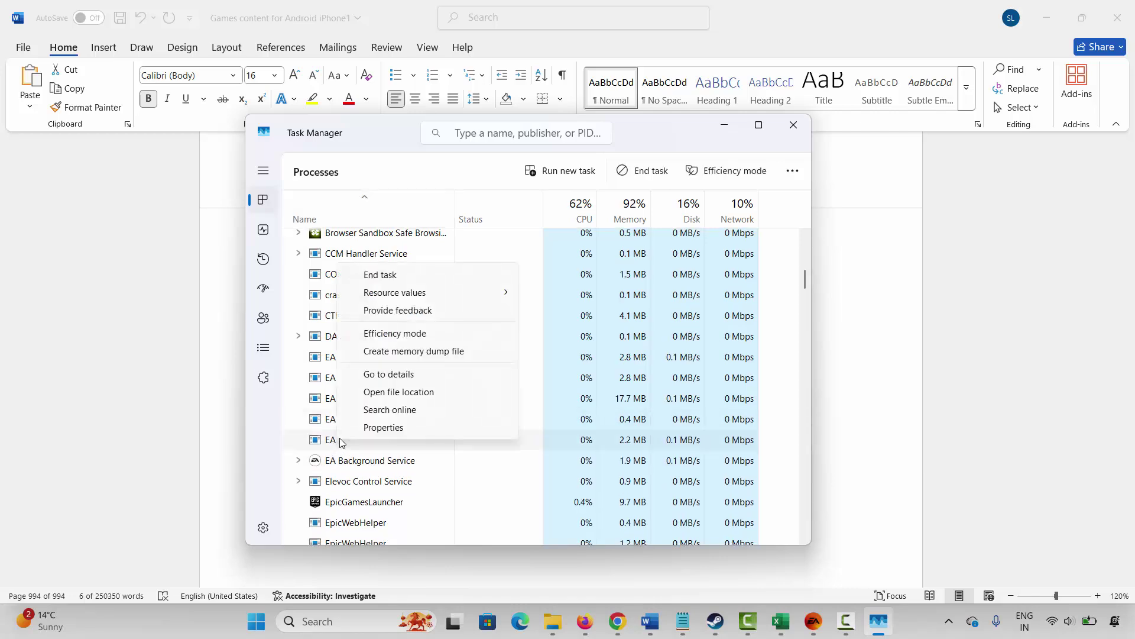
pyautogui.click(793, 125)
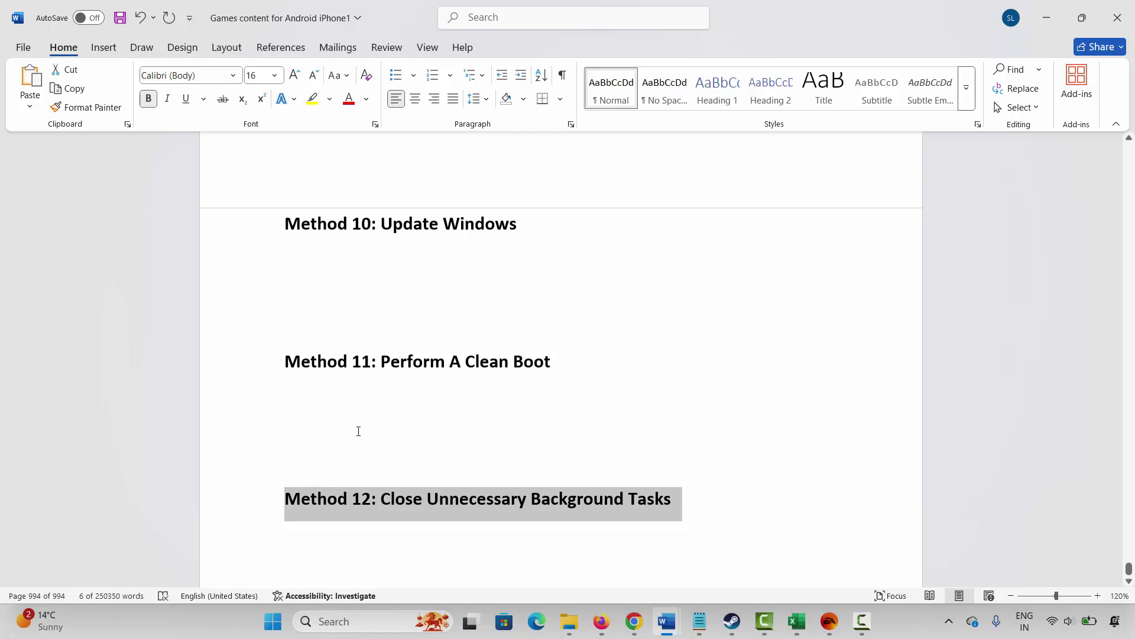
# Go to Method 13: Increase Virtual Memory and open the Virtual Memory settings from the advanced system performance options.
pyautogui.scroll(-2, 359, 431)
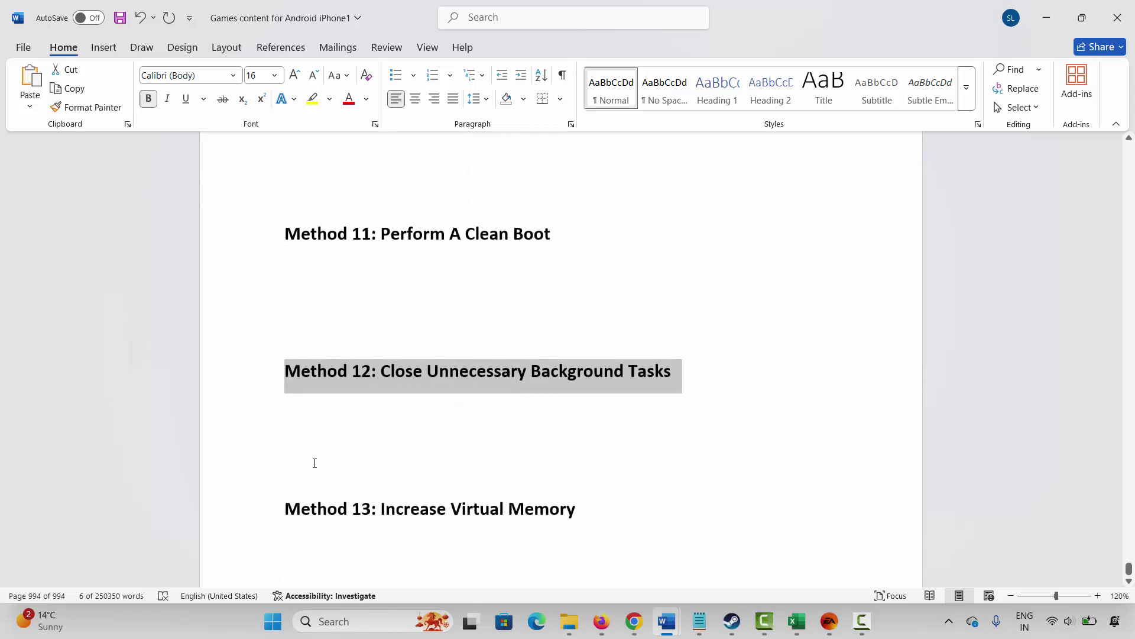
pyautogui.click(420, 514)
pyautogui.click(330, 621)
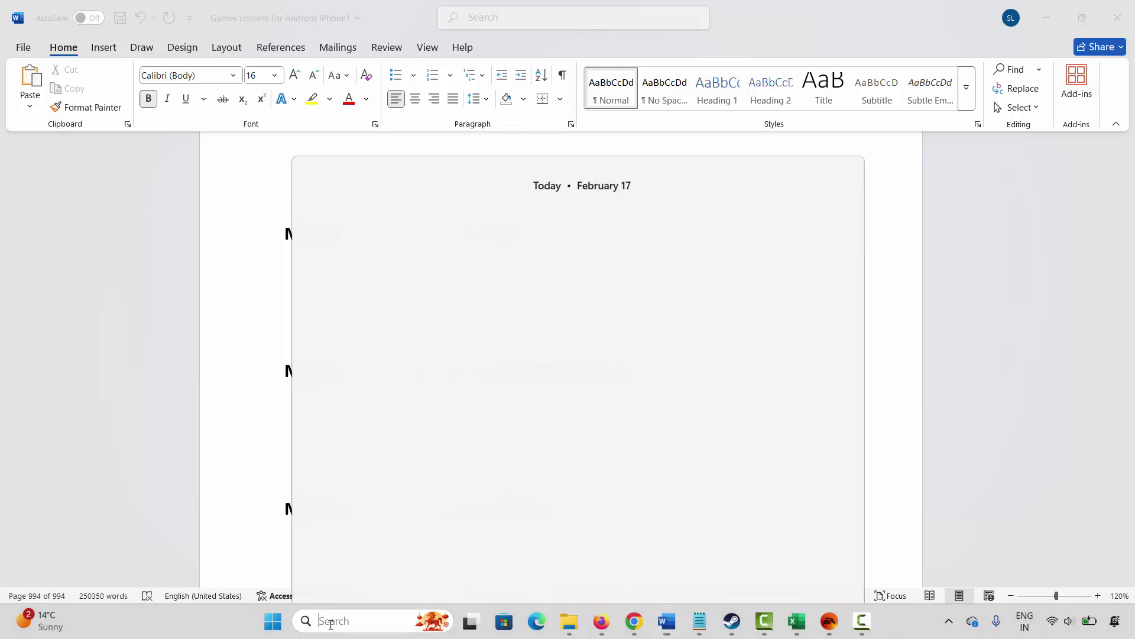
pyautogui.click(404, 556)
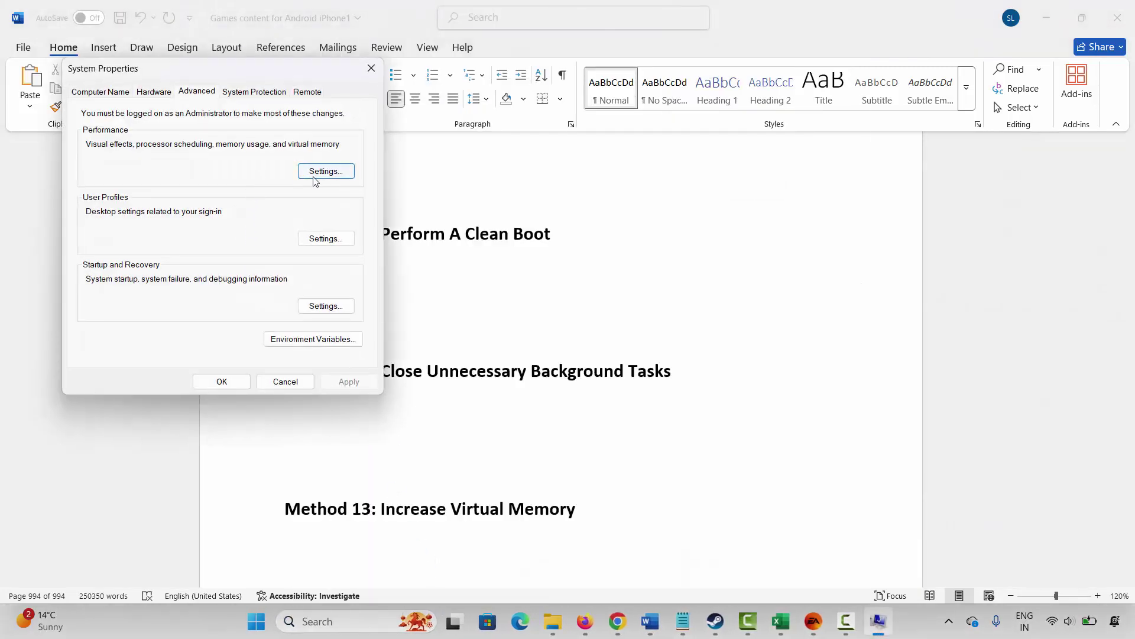
pyautogui.click(322, 172)
pyautogui.click(165, 149)
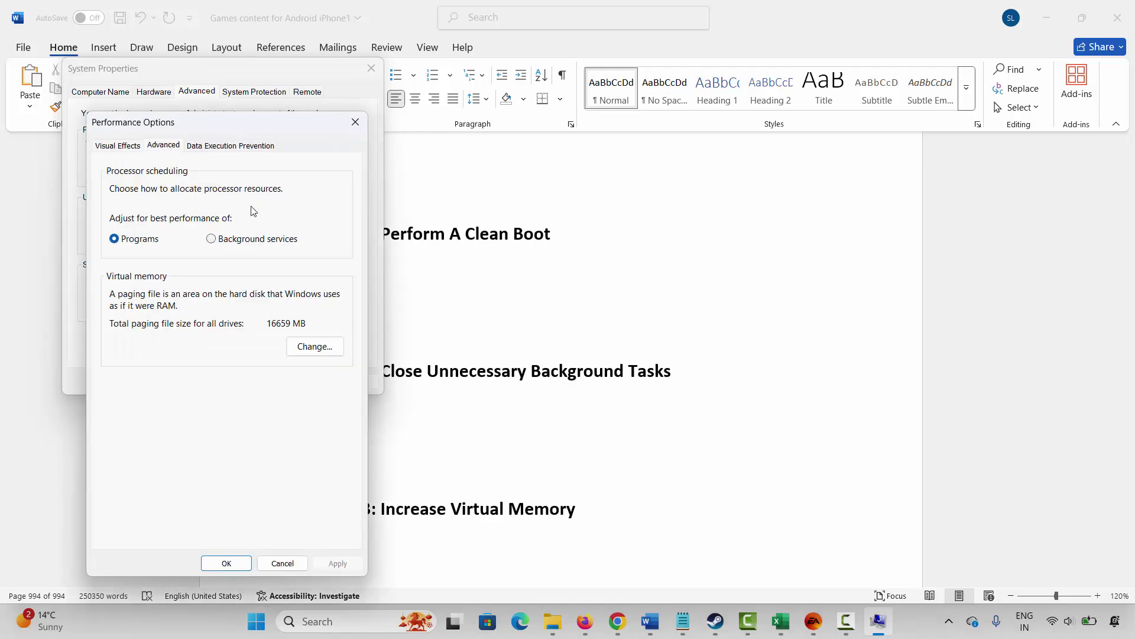
pyautogui.click(330, 348)
# Try a custom paging file size for drive C: with initial size 12288 MB and maximum size 24576 MB, and cancel the change.
pyautogui.click(174, 250)
pyautogui.click(169, 261)
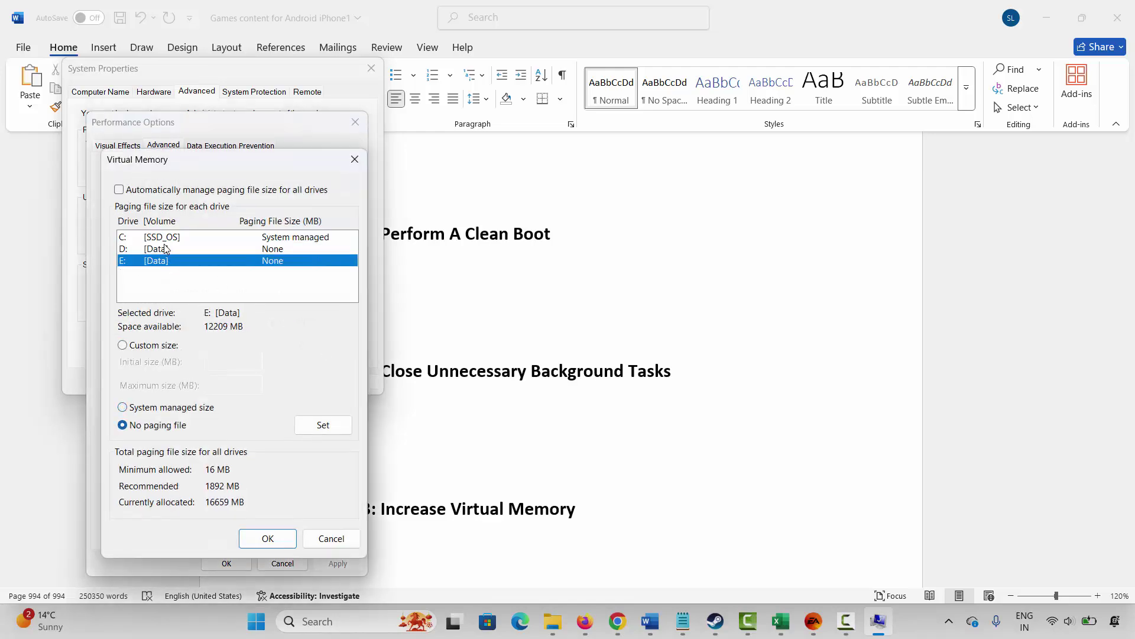
pyautogui.click(168, 237)
pyautogui.click(132, 345)
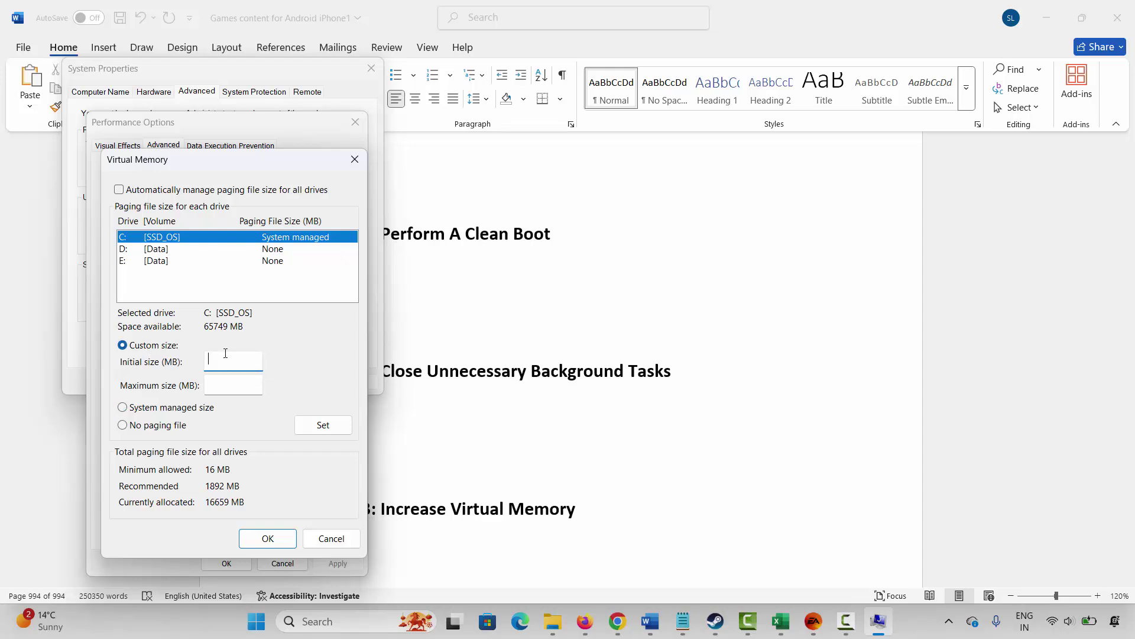
pyautogui.write('12288')
pyautogui.press('Tab')
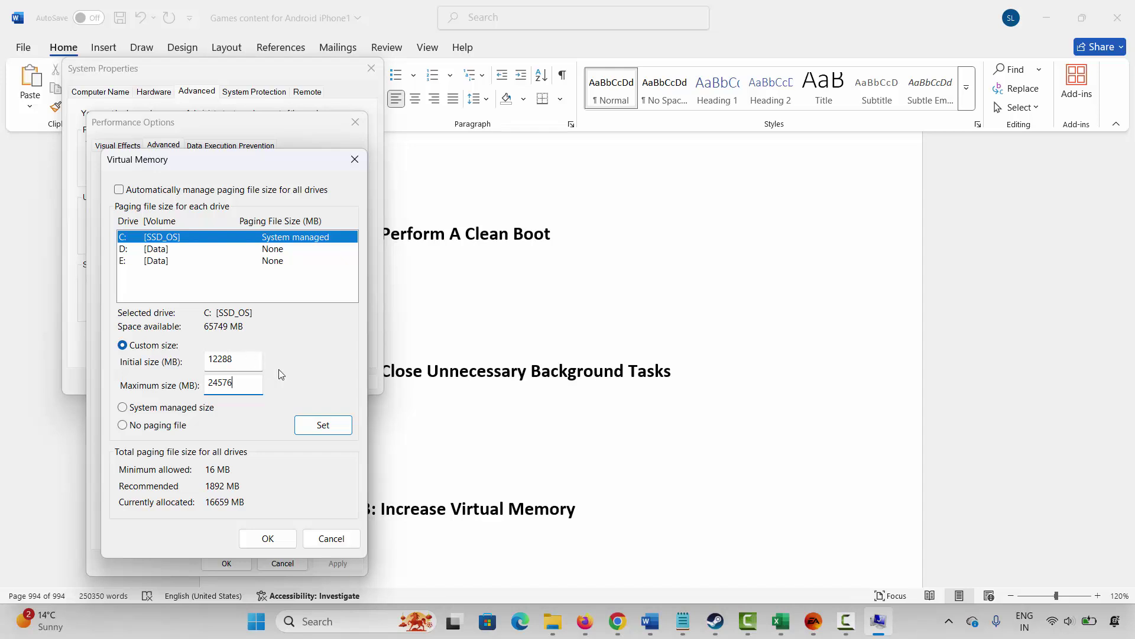
pyautogui.click(330, 539)
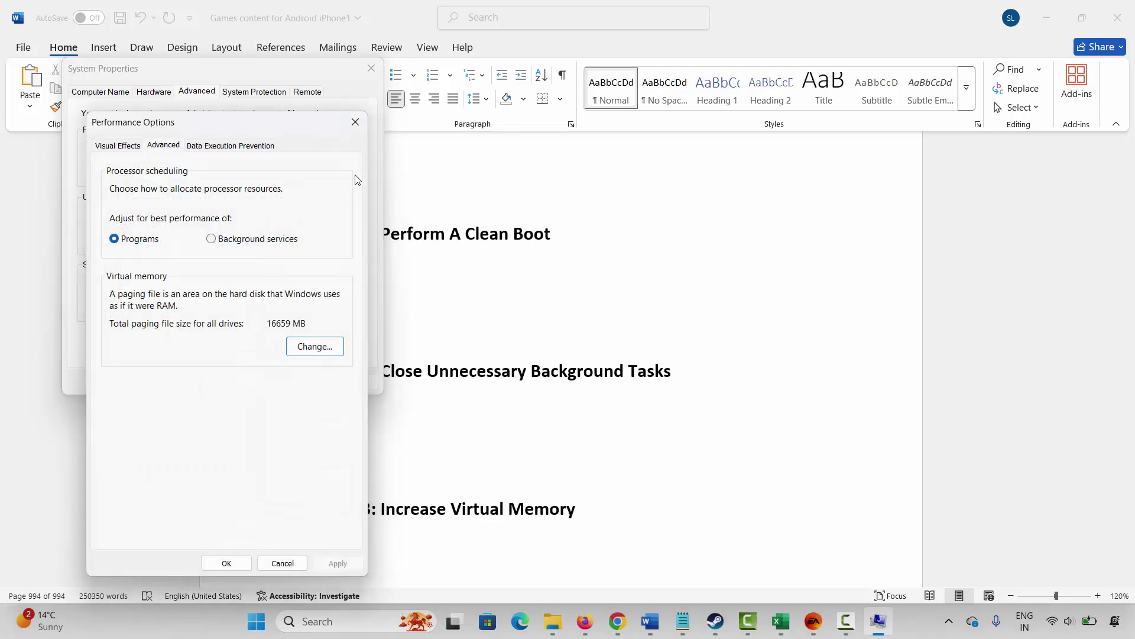
# Close the Performance Options and System Properties dialogs and select the Method 14: Run Styx: Blades of Greed As Dedicated Graphics Card heading.
pyautogui.click(357, 122)
pyautogui.click(371, 68)
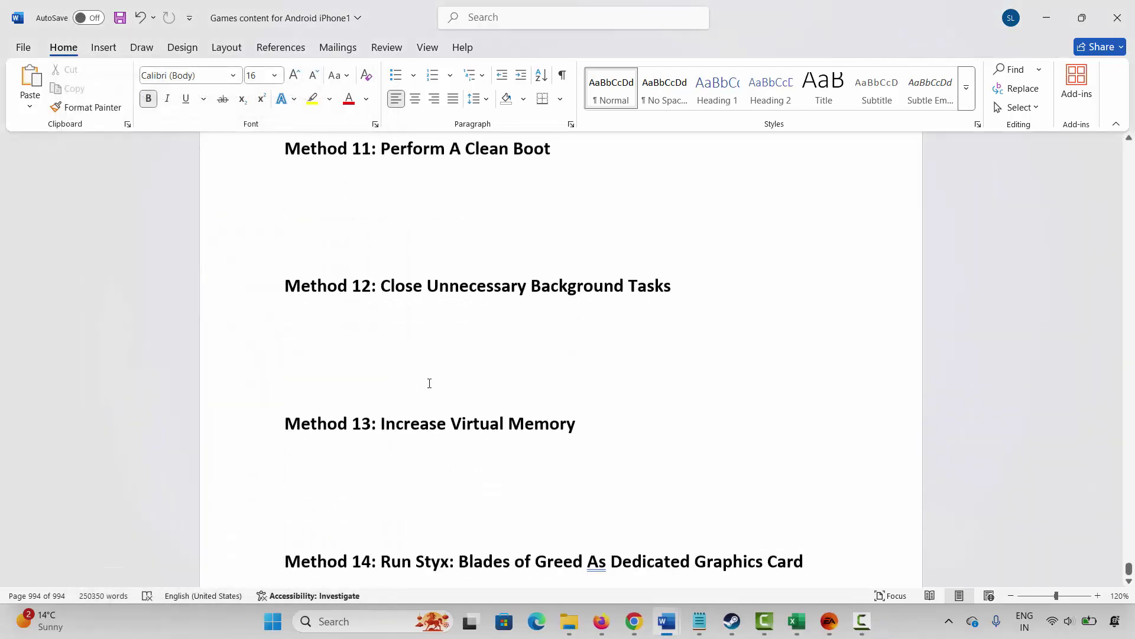
pyautogui.scroll(-1, 428, 382)
pyautogui.click(236, 528)
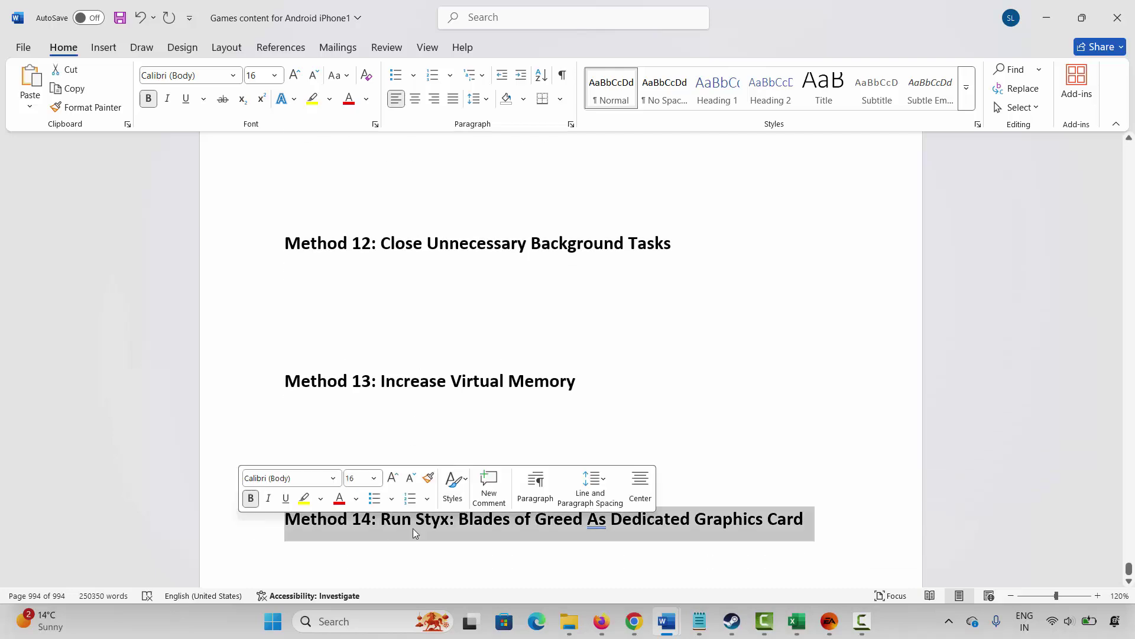
# Open the Windows Graphics settings and add the desktop app xdt from the Heartopia game folder to the custom application list.
pyautogui.click(351, 621)
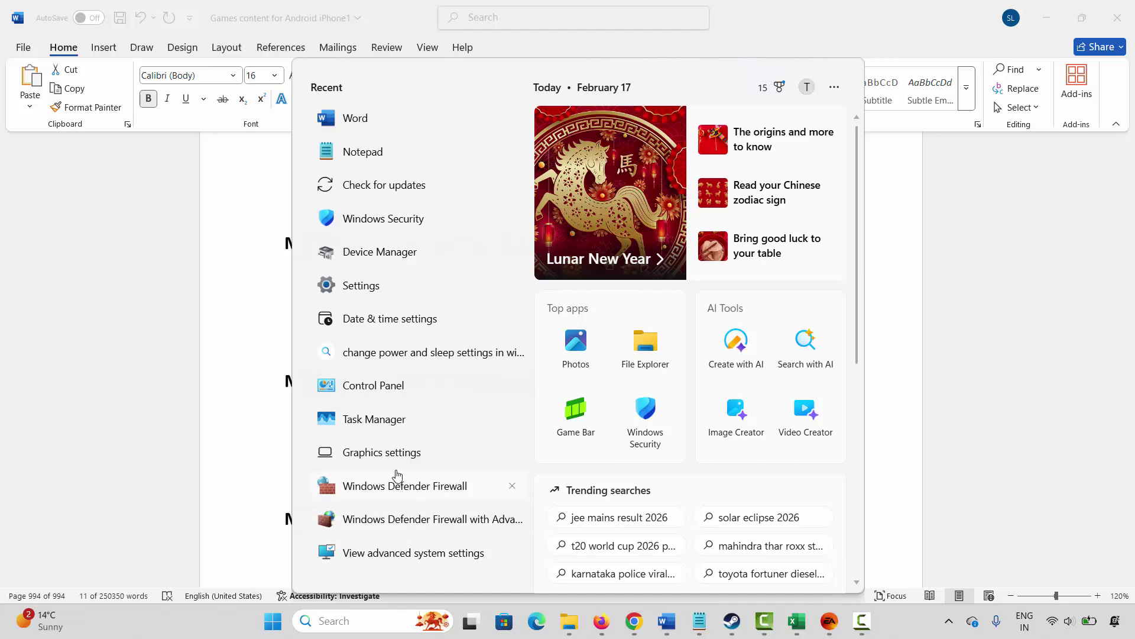
pyautogui.click(399, 451)
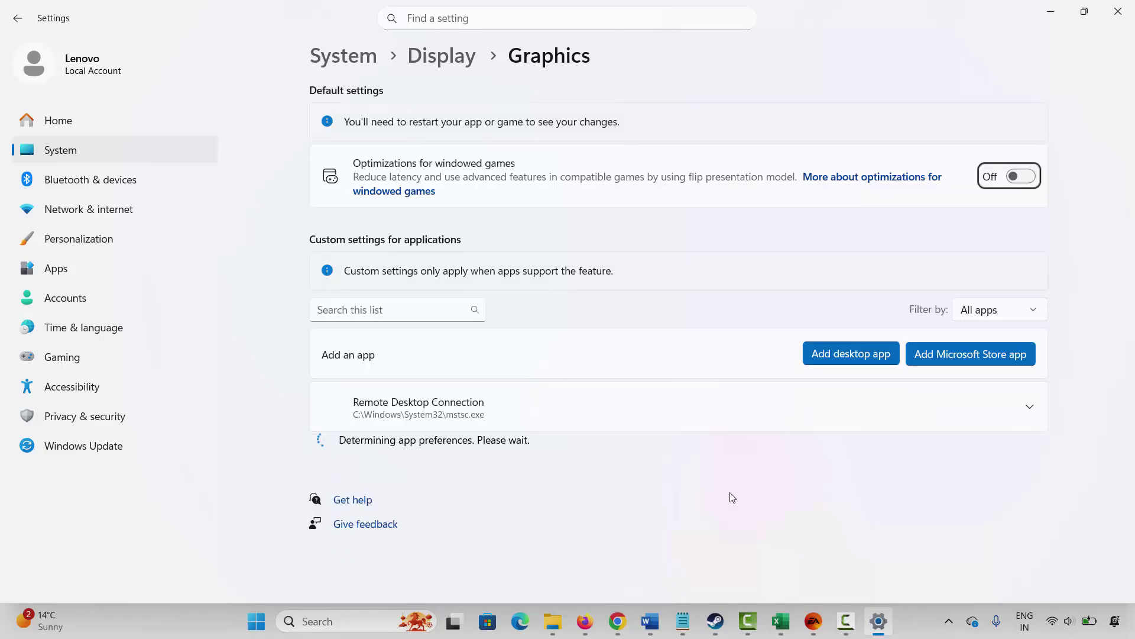
pyautogui.scroll(-8, 792, 470)
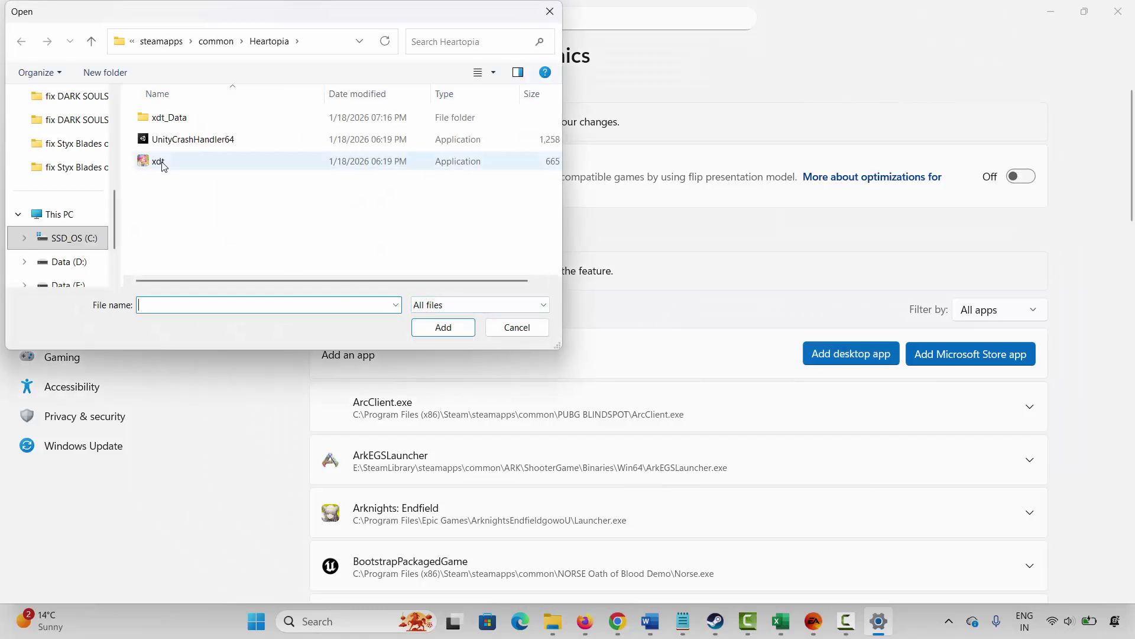
pyautogui.click(163, 162)
pyautogui.click(452, 327)
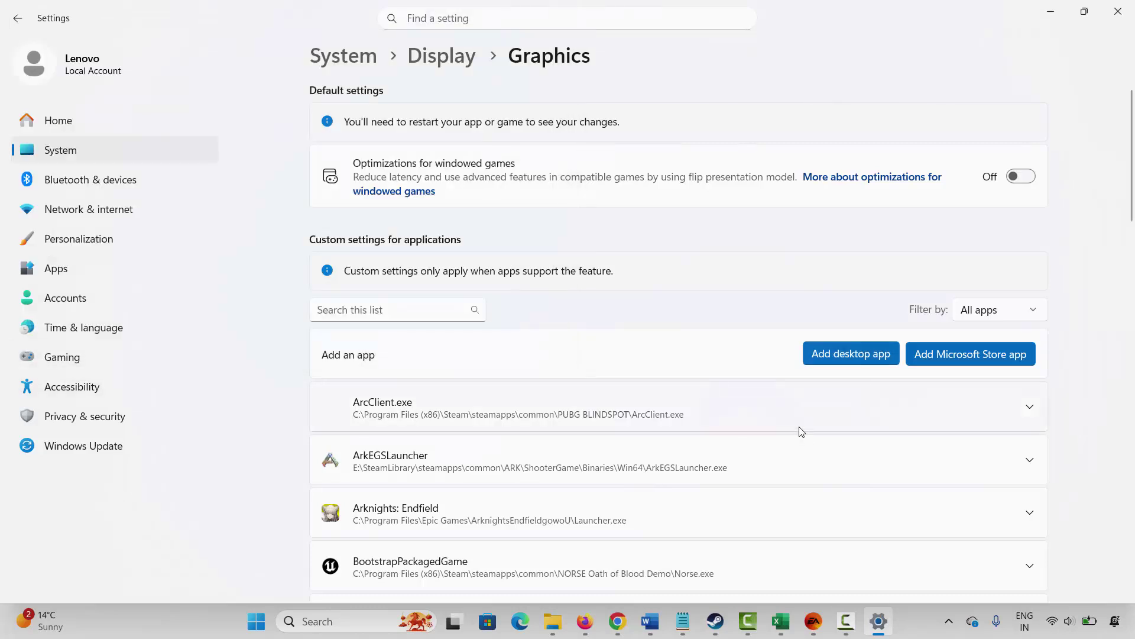
# Set the GPU preference of REANIMAL DEMO to High Performance (Intel(R) UHD Graphics) and close Settings.
pyautogui.scroll(-8, 837, 503)
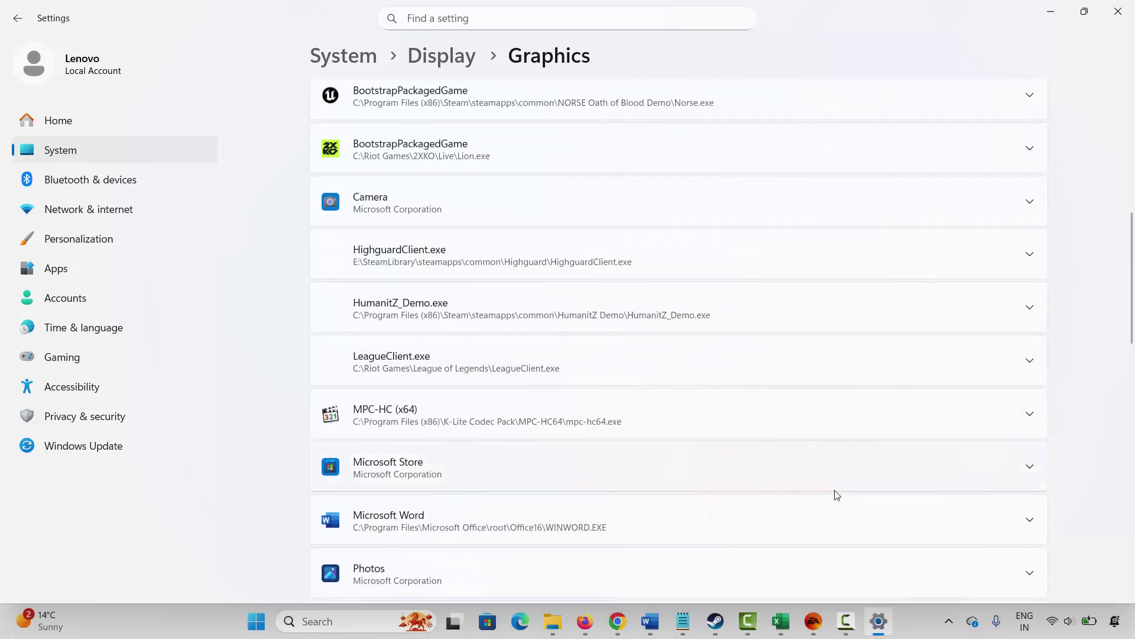
pyautogui.scroll(-4, 838, 497)
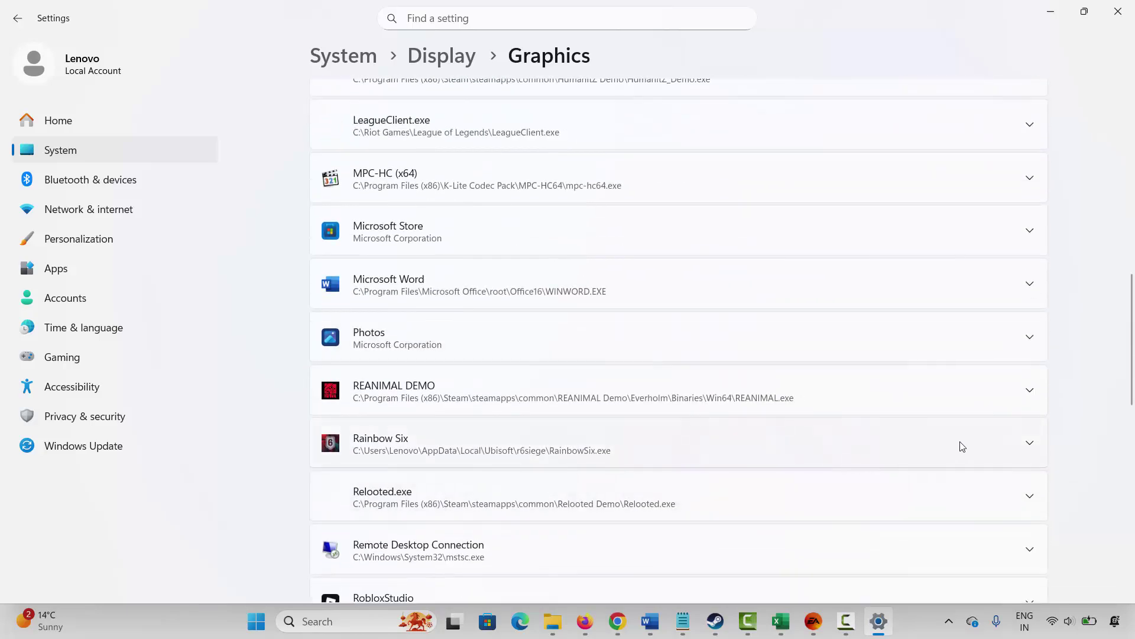
pyautogui.click(1029, 392)
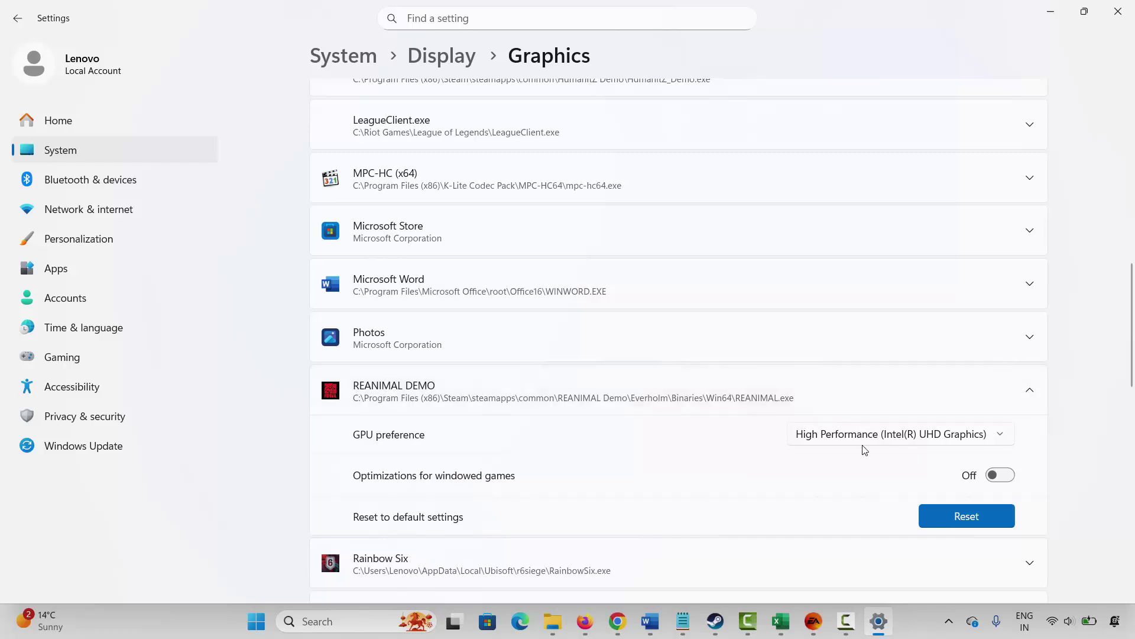
pyautogui.click(855, 441)
pyautogui.click(860, 439)
pyautogui.click(1118, 11)
# Go to Method 15 in the document, switch to Steam, and start uninstalling REANIMAL Demo, cancelling at the confirmation.
pyautogui.scroll(-3, 446, 444)
pyautogui.scroll(-1, 446, 445)
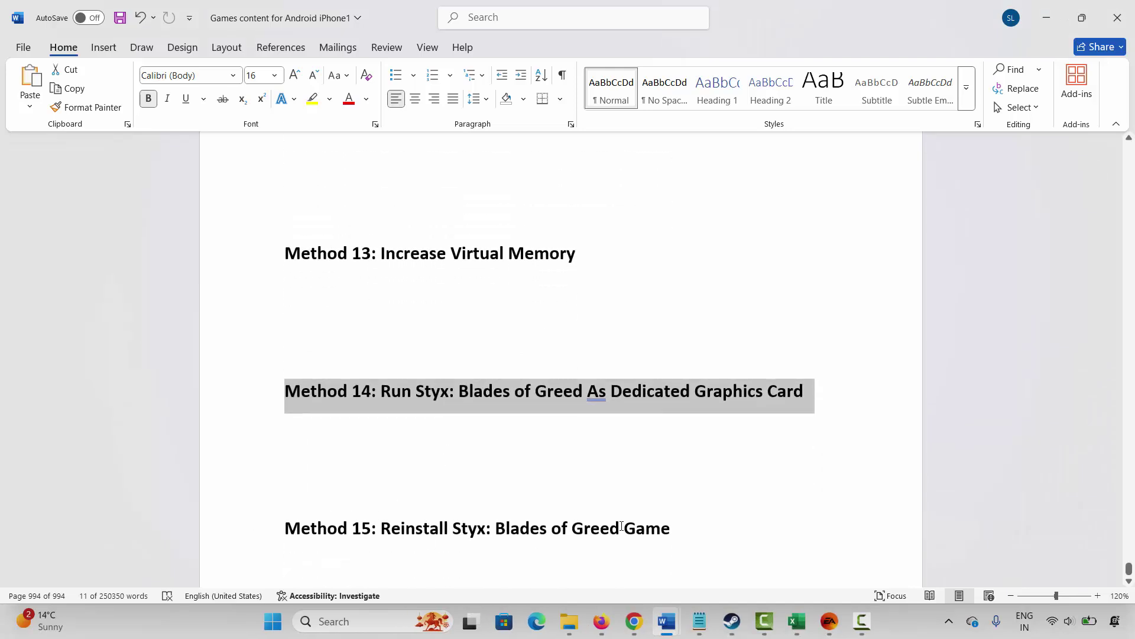
pyautogui.click(732, 620)
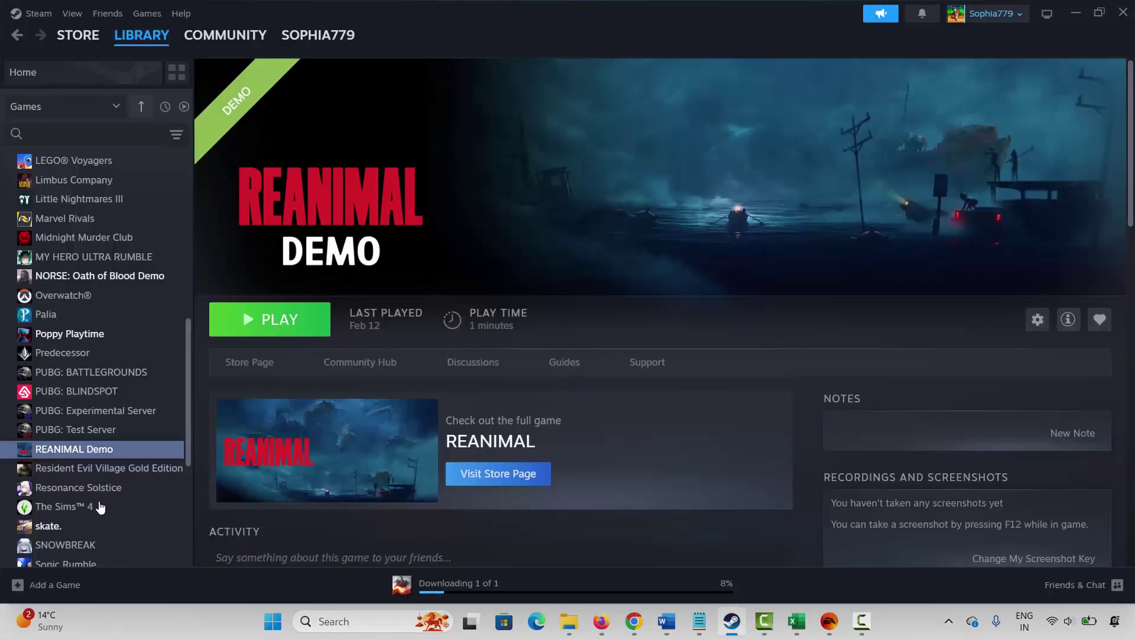
pyautogui.rightClick(65, 451)
pyautogui.moveTo(121, 541)
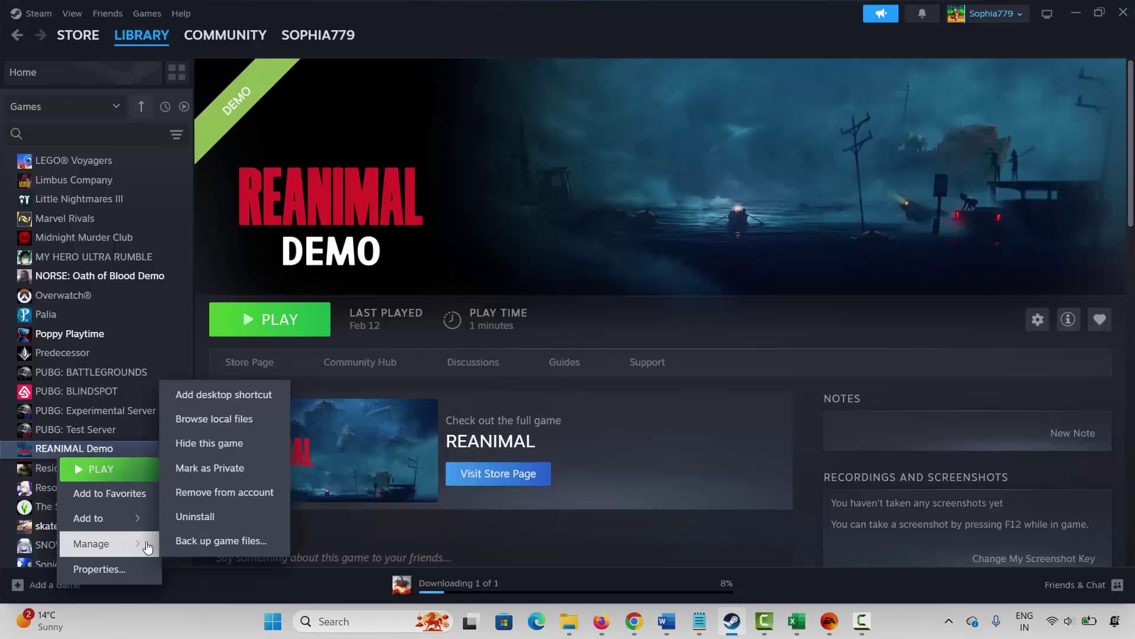
pyautogui.click(204, 517)
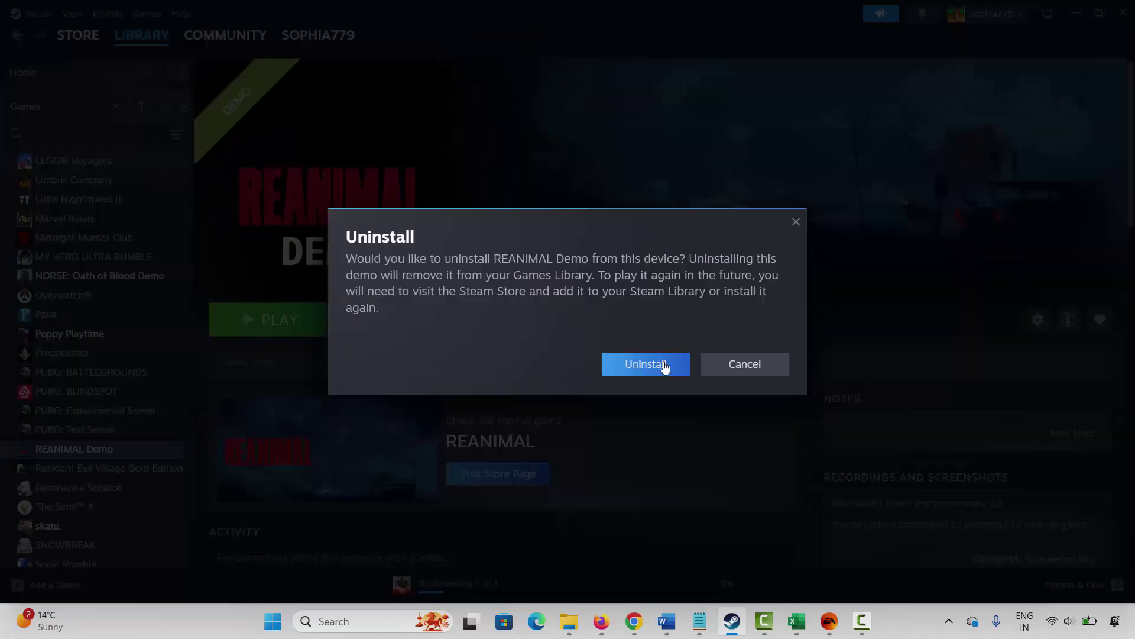
pyautogui.click(755, 365)
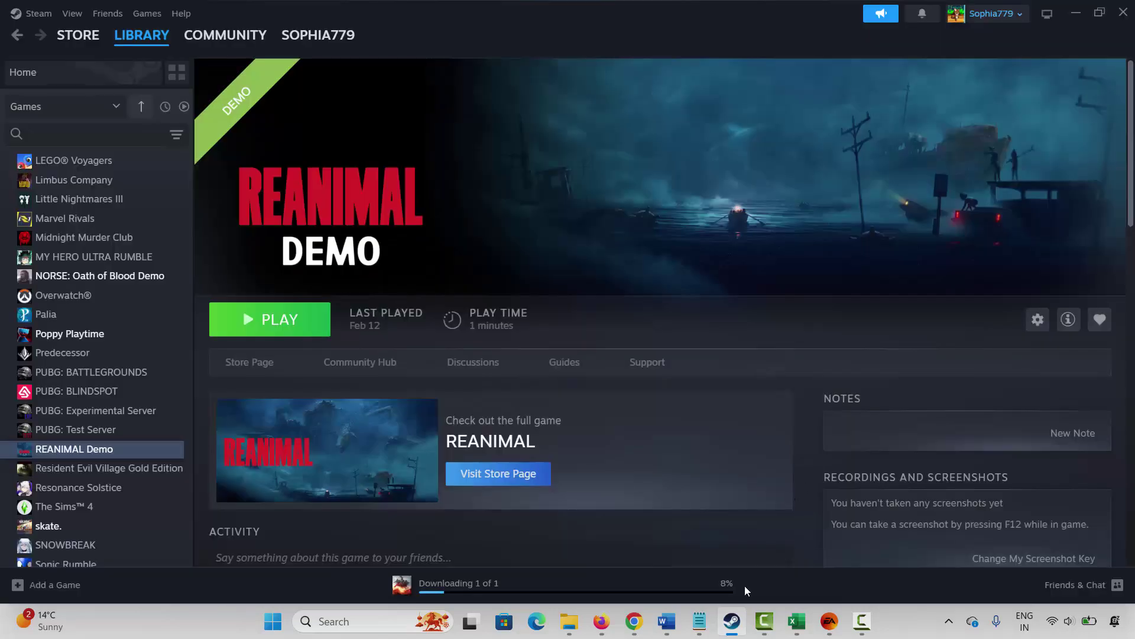
# Return to the Word document and select the Method 15 heading, ending with only the game title "Styx: Blades of Greed" selected.
pyautogui.click(736, 628)
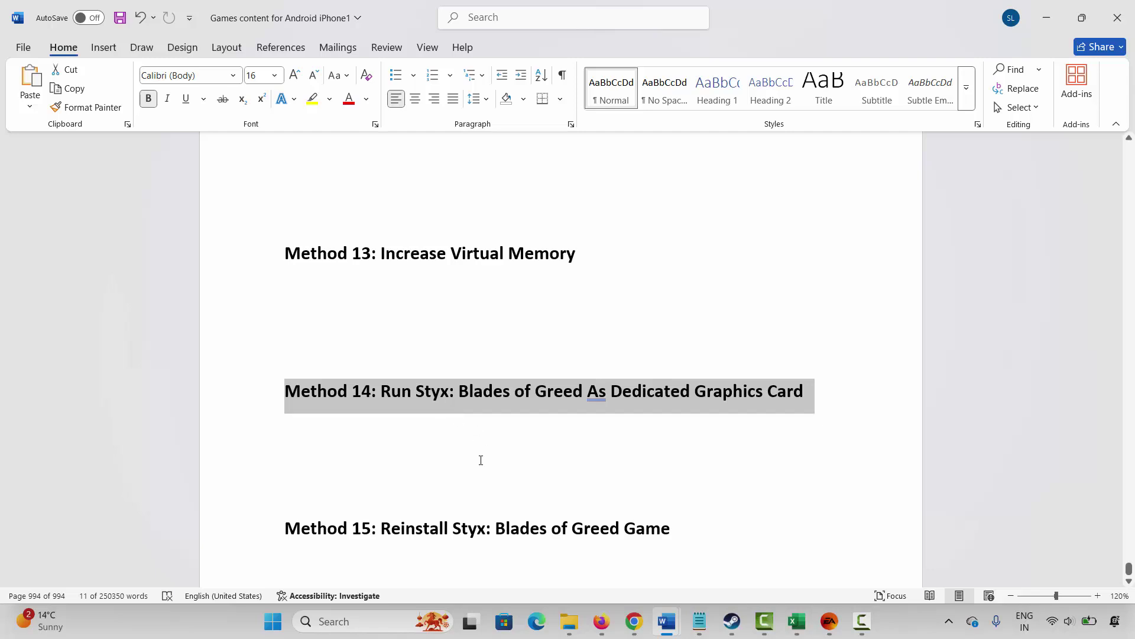
pyautogui.click(481, 460)
pyautogui.click(260, 531)
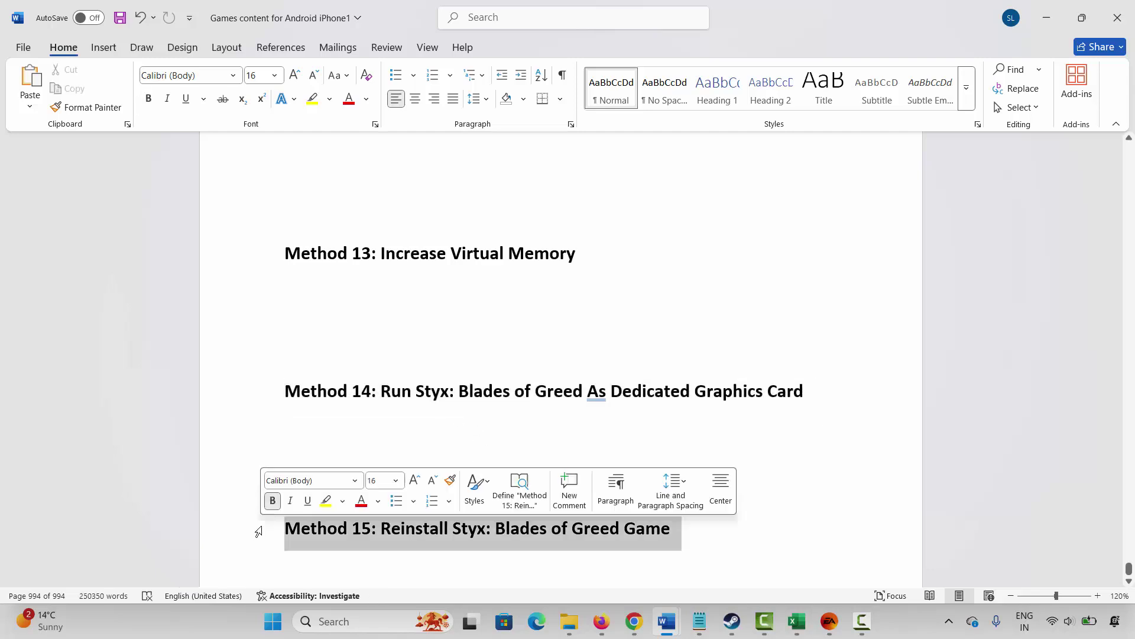
pyautogui.click(466, 531)
pyautogui.moveTo(461, 532); pyautogui.dragTo(624, 532)
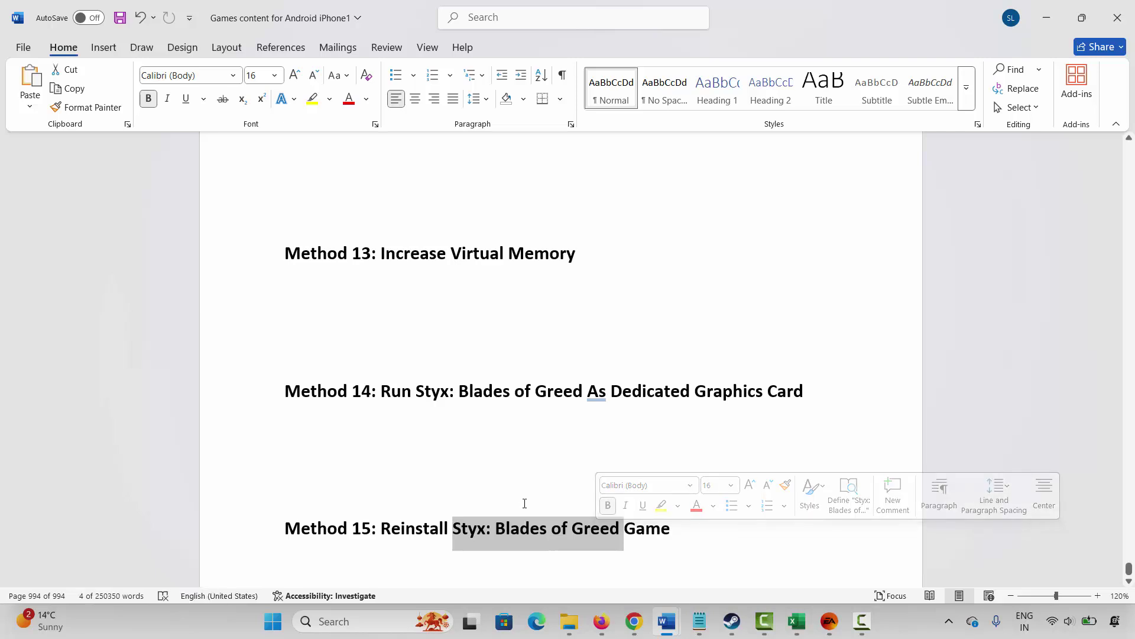